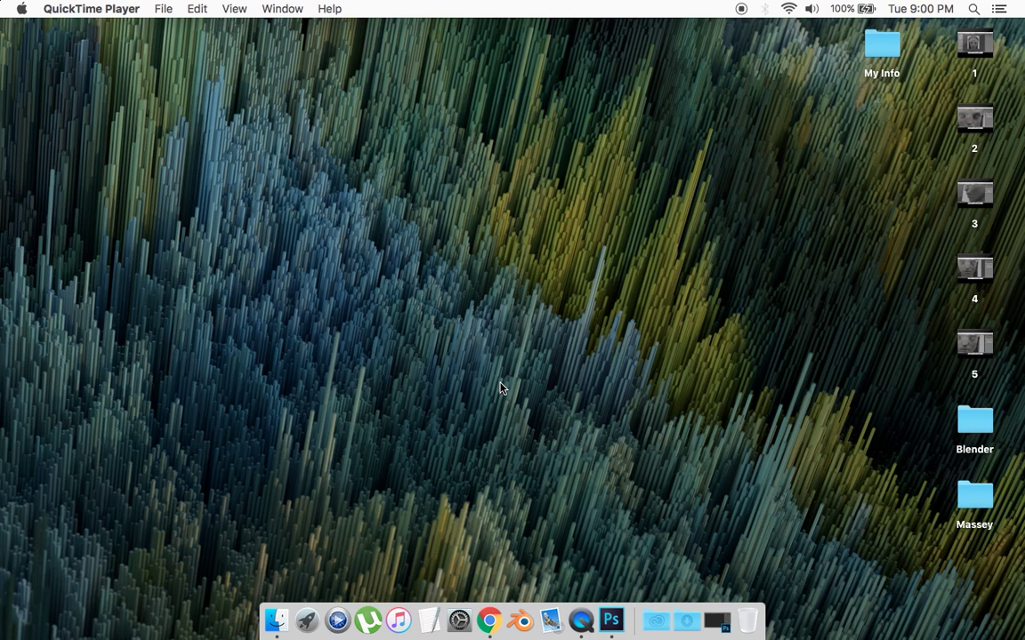
# Step: Restore the minimized Photoshop window from the Dock
pyautogui.click(612, 622)
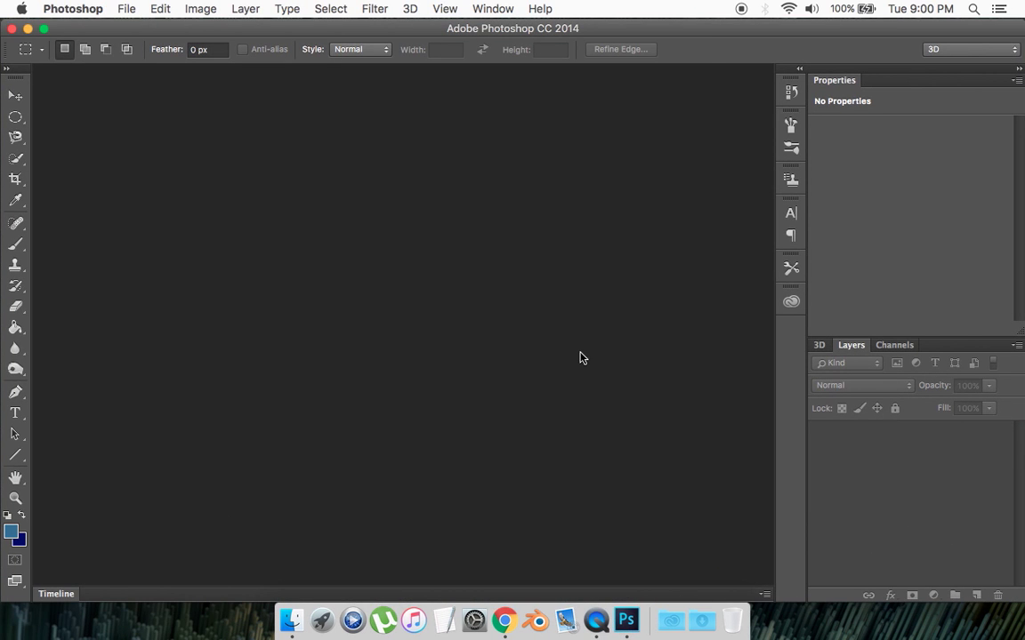
# Step: Open pickup-truck-354435_960_720.jpg from the Downloads stack by dragging it into Photoshop
pyautogui.click(701, 623)
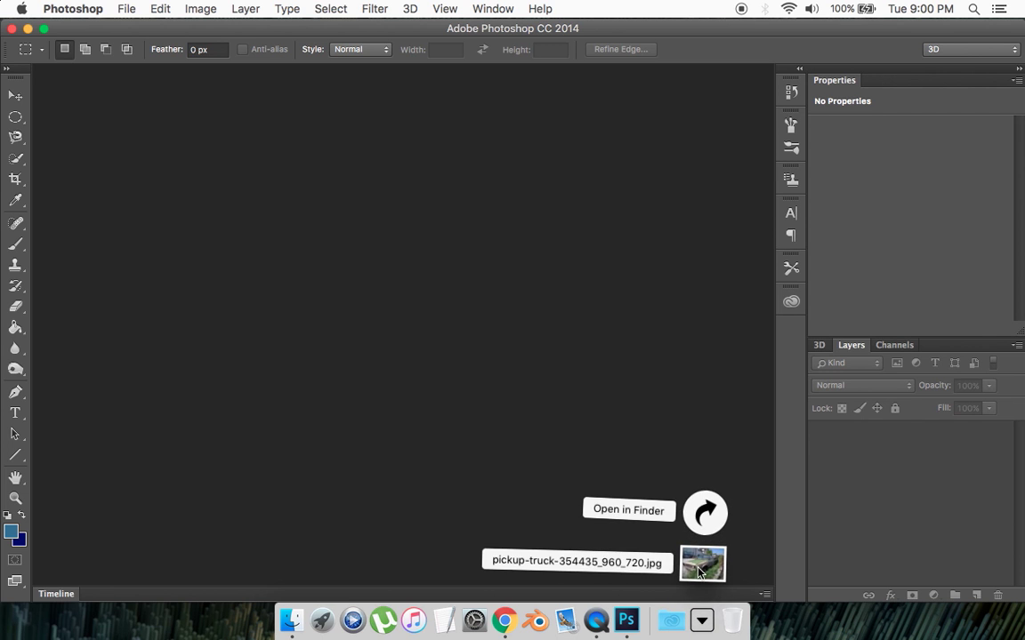
pyautogui.moveTo(699, 569); pyautogui.dragTo(517, 410)
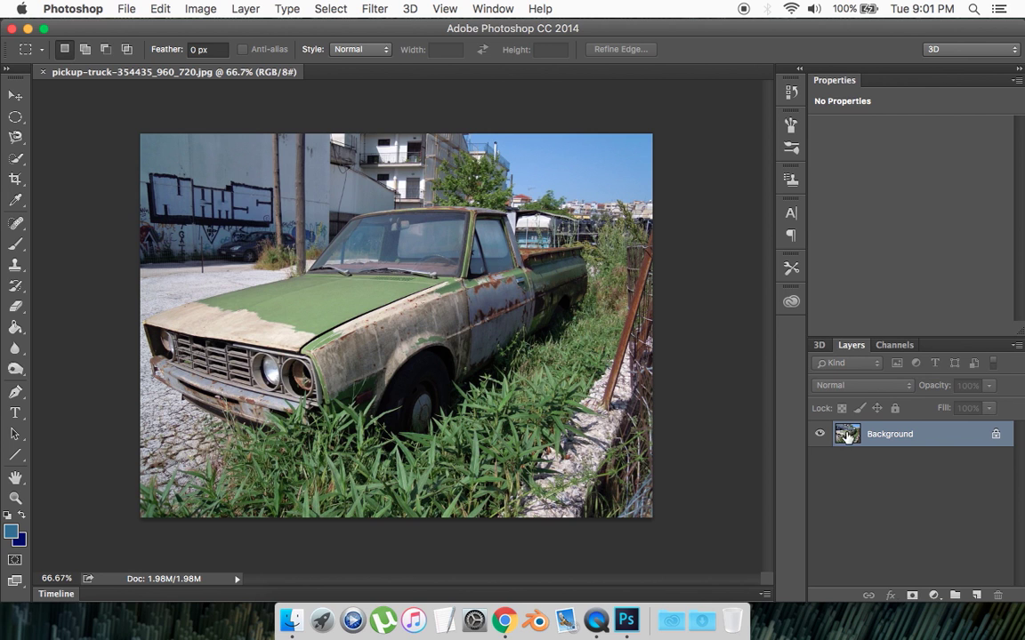
# Step: Add a Brightness/Contrast adjustment layer with Contrast 100 and Brightness 23
pyautogui.click(242, 8)
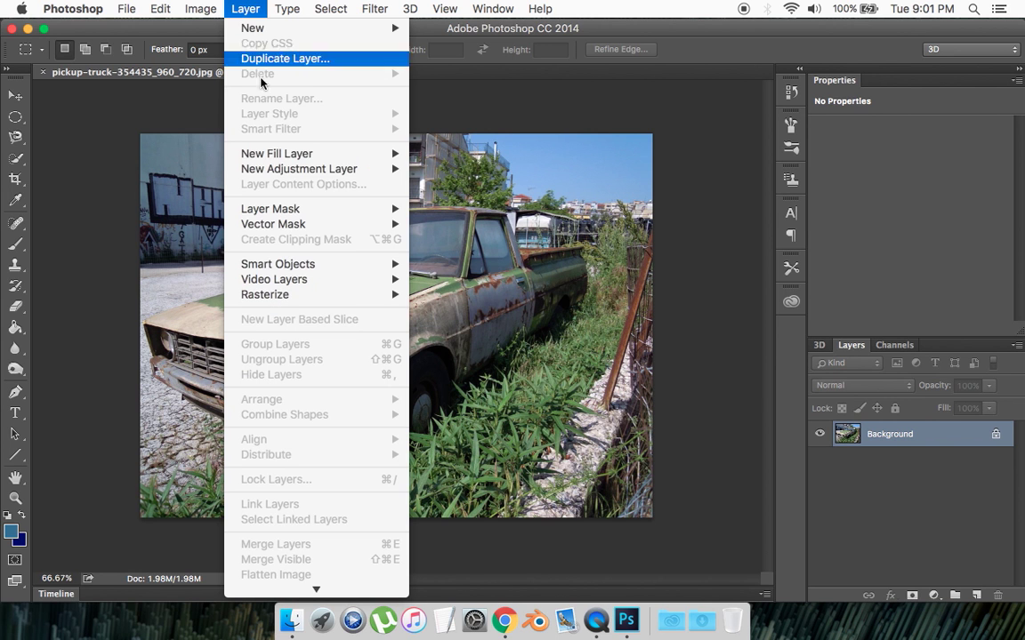
pyautogui.moveTo(286, 175)
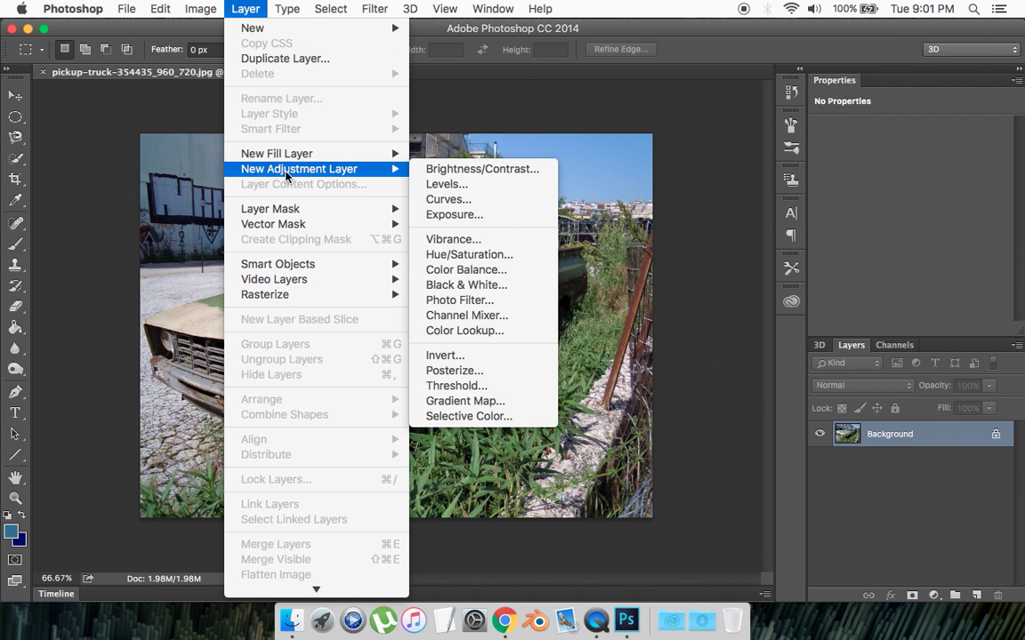
pyautogui.click(444, 169)
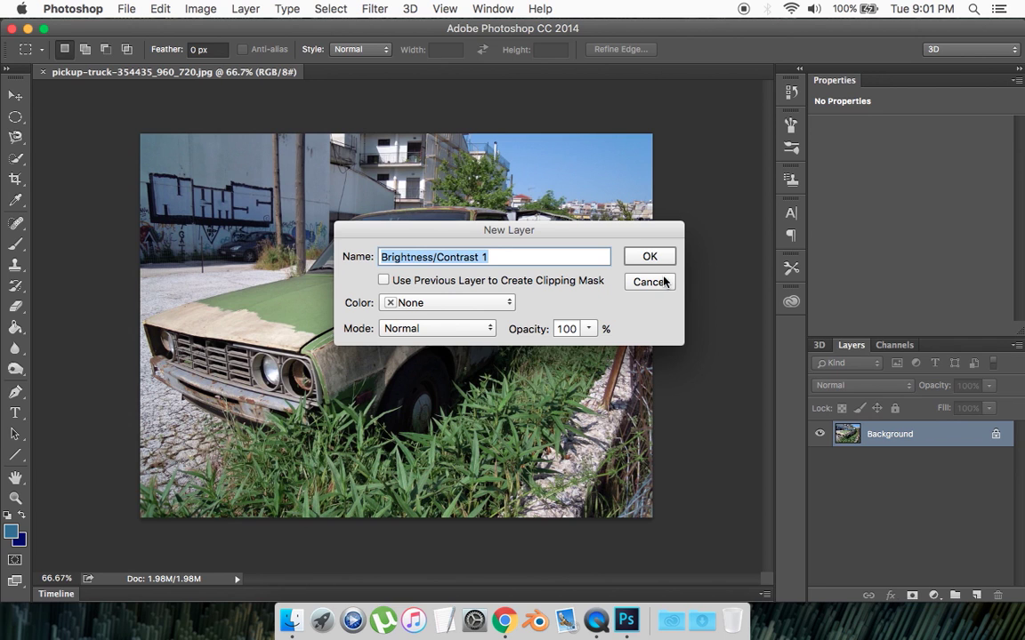
pyautogui.click(650, 257)
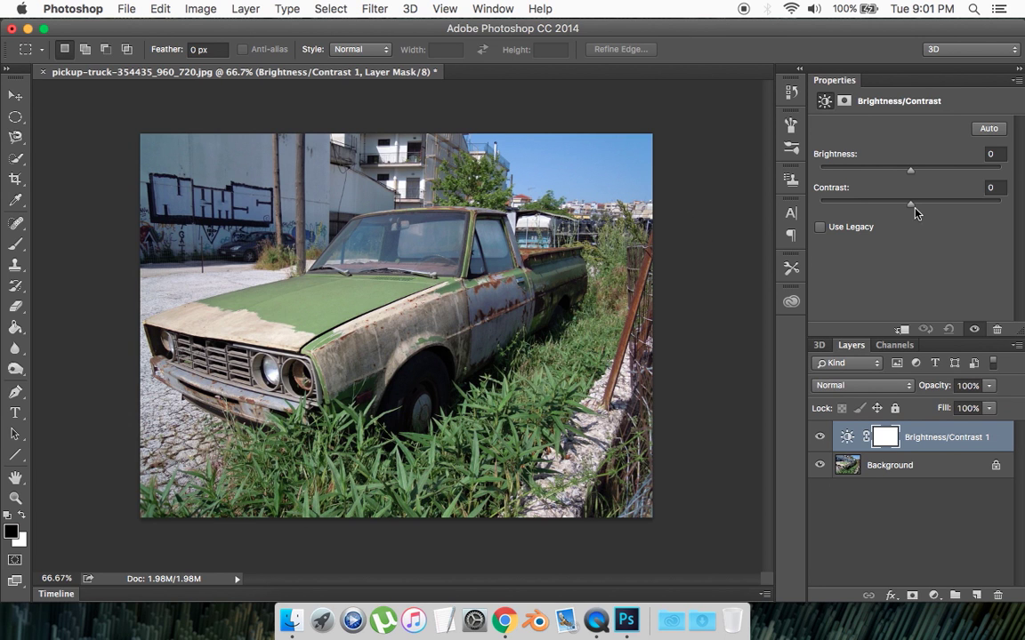
pyautogui.moveTo(911, 208); pyautogui.dragTo(1021, 201)
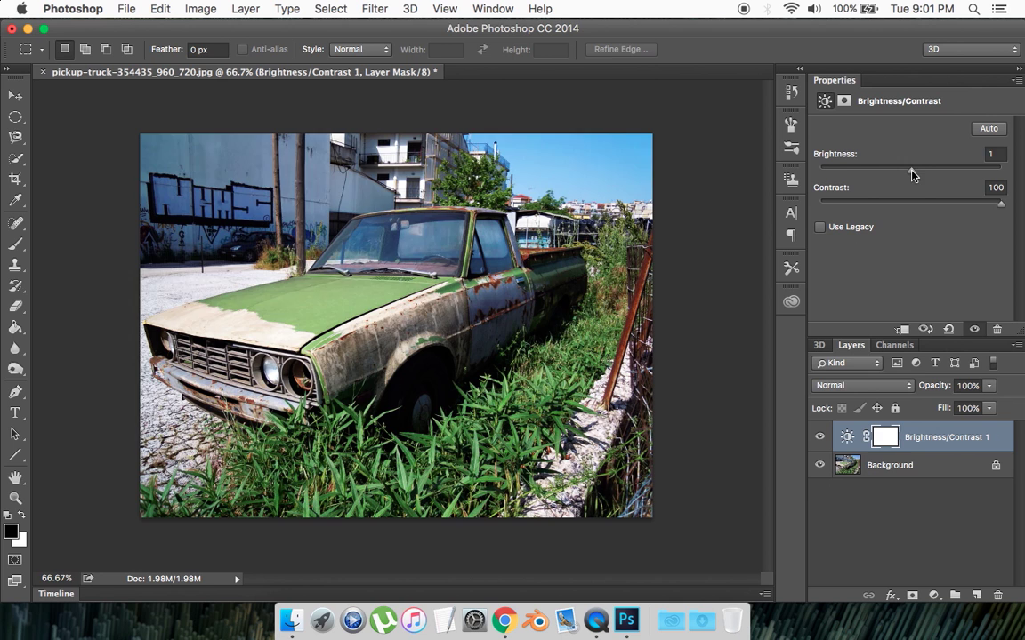
pyautogui.moveTo(911, 174); pyautogui.dragTo(925, 174)
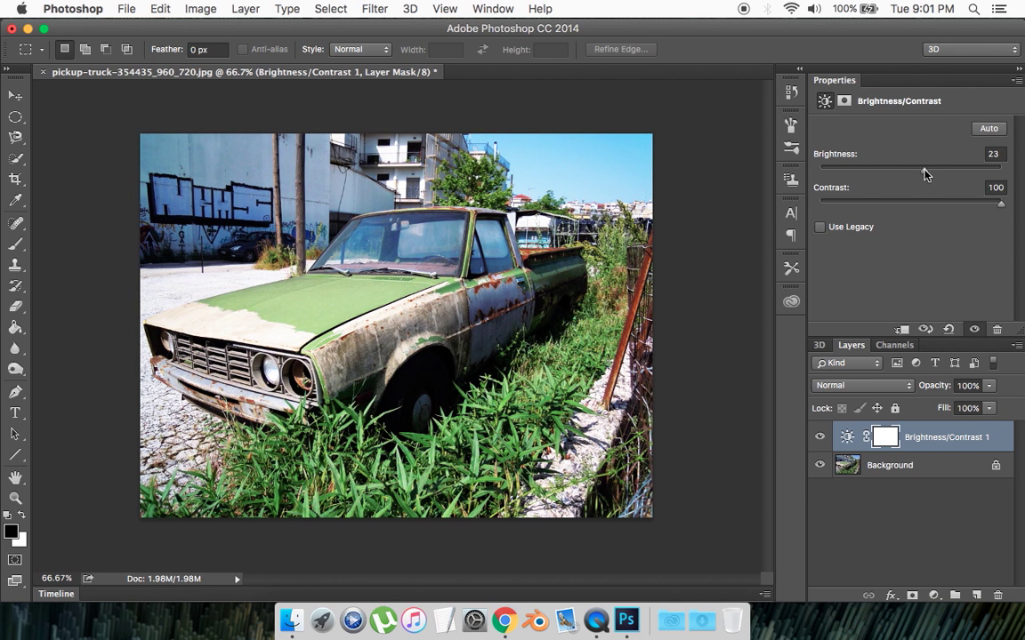
# Step: Add a Levels adjustment layer just above Background with midtones at 0.88
pyautogui.click(880, 467)
pyautogui.click(246, 9)
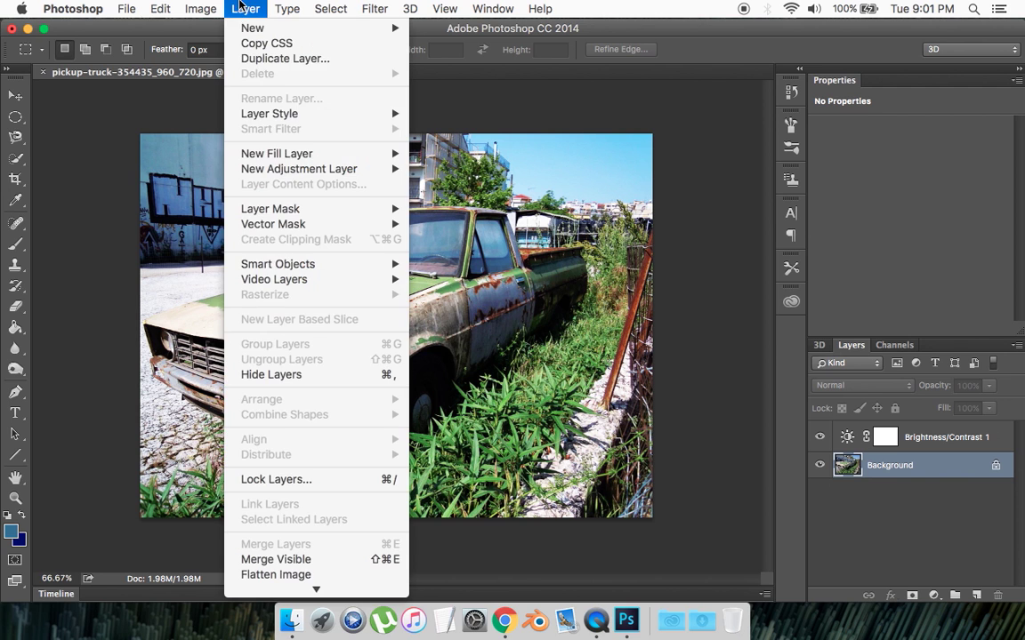
pyautogui.moveTo(267, 169)
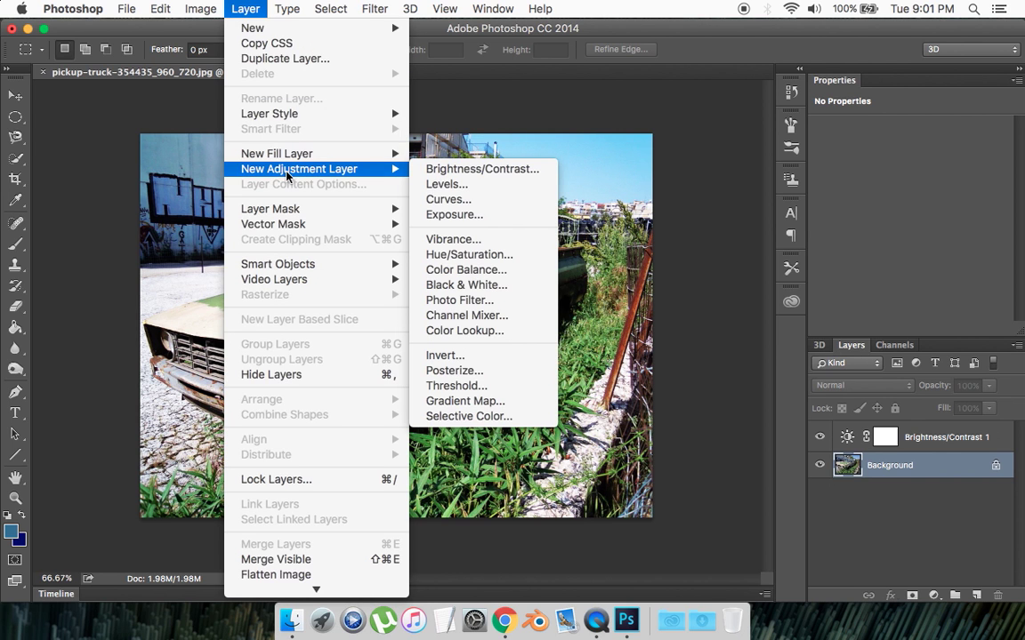
pyautogui.click(487, 192)
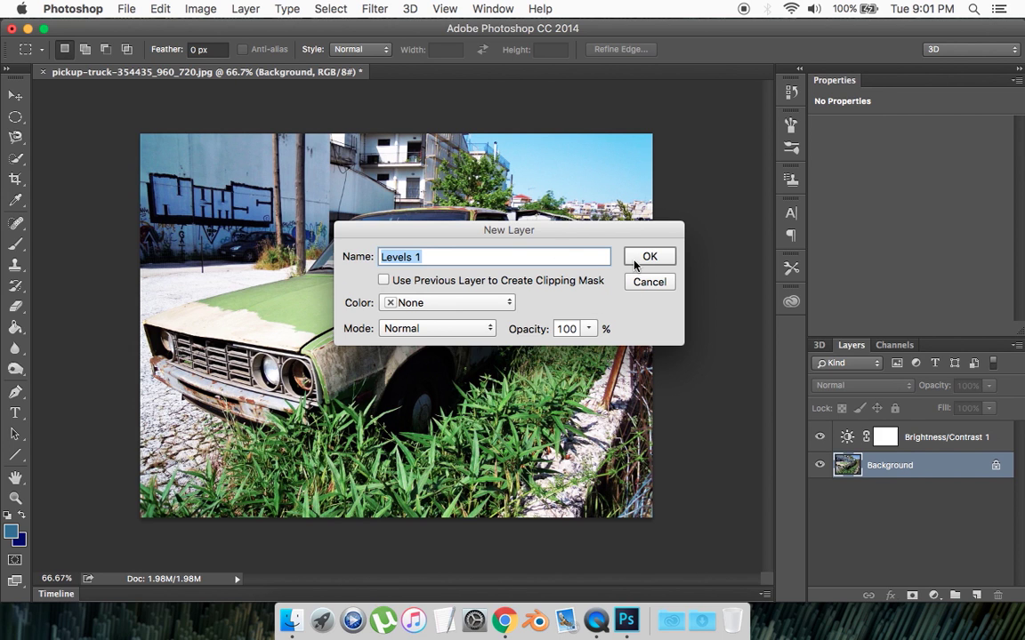
pyautogui.click(646, 258)
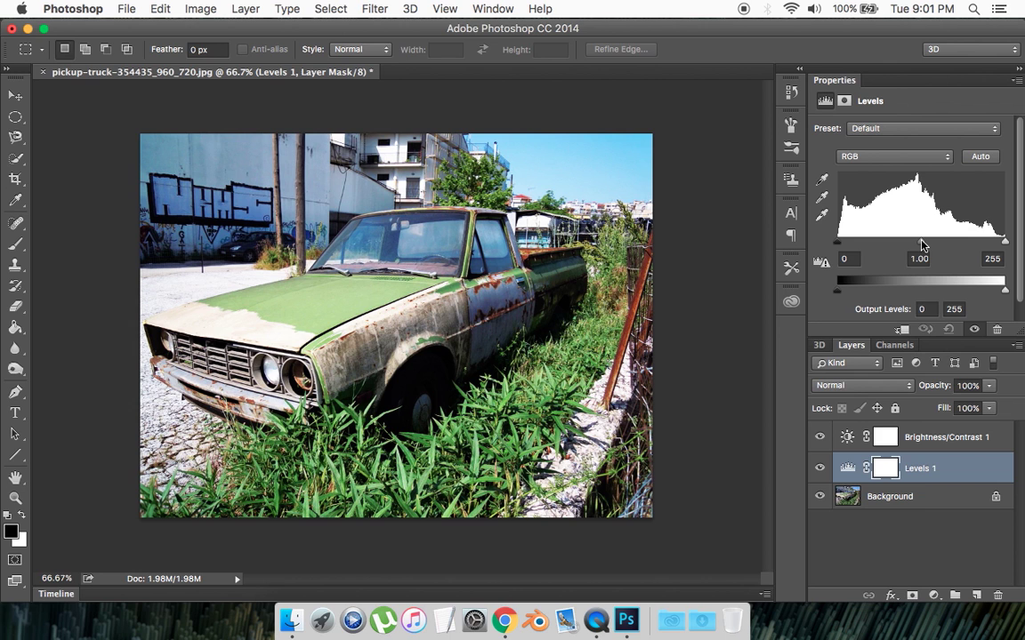
pyautogui.moveTo(922, 246); pyautogui.dragTo(929, 248)
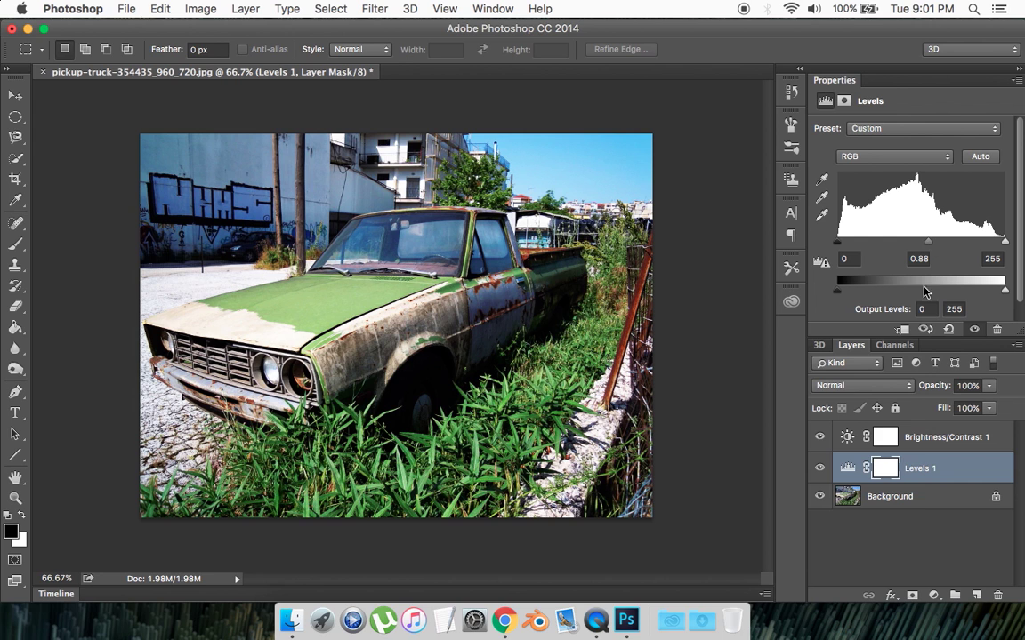
pyautogui.click(896, 503)
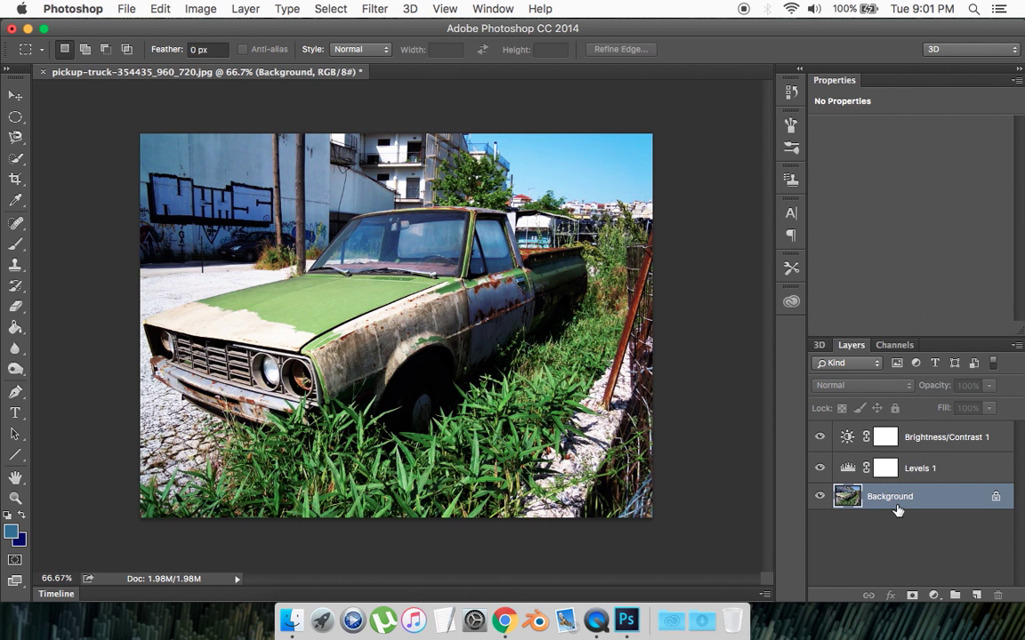
# Step: Add a Curves adjustment layer and raise its bottom-left black point to fade the shadows
pyautogui.click(246, 9)
pyautogui.moveTo(346, 172)
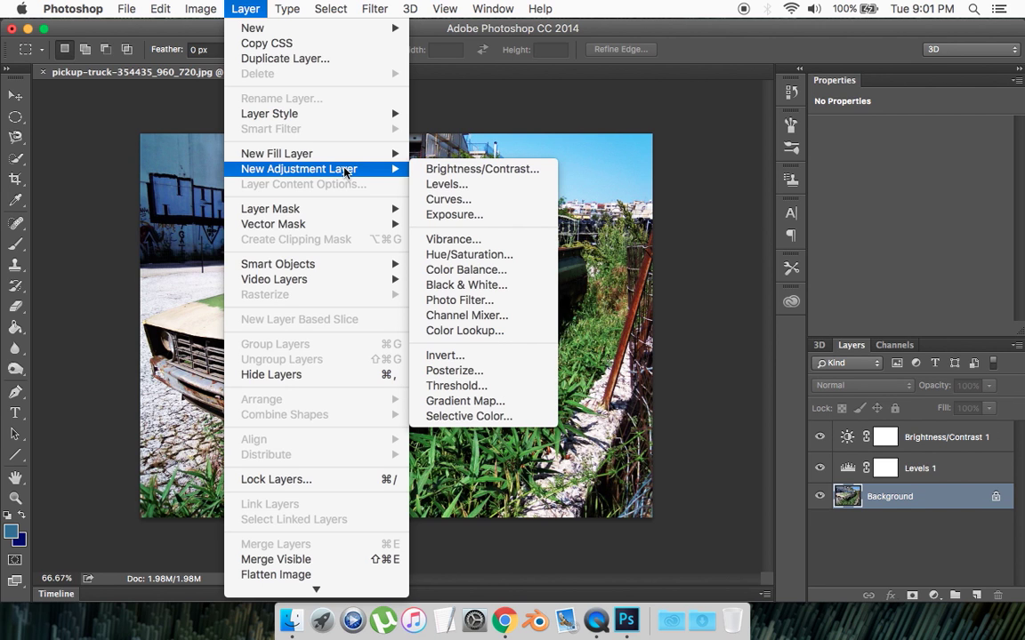
pyautogui.click(458, 201)
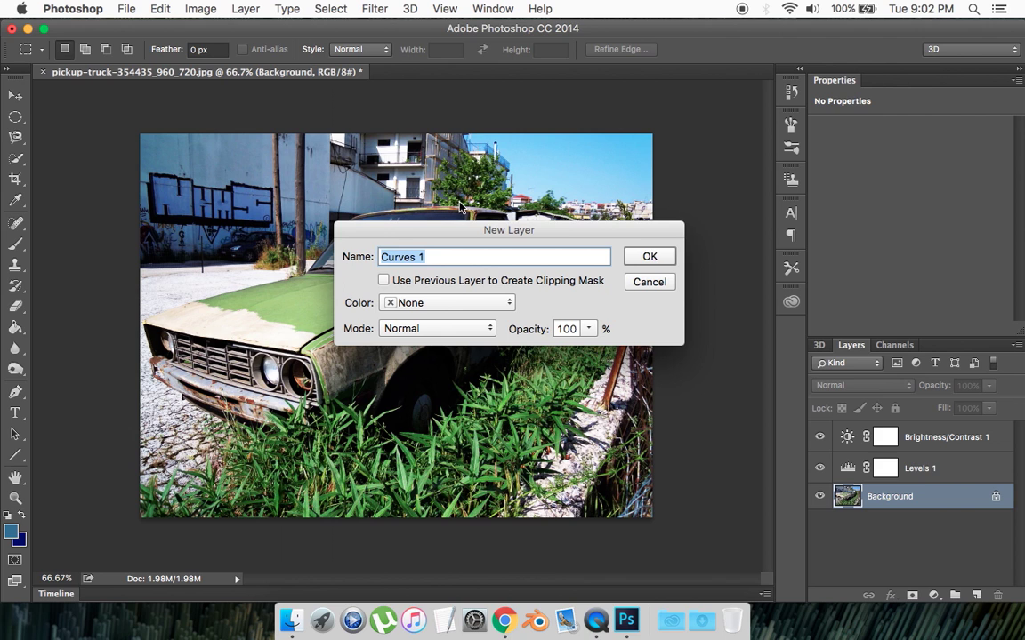
pyautogui.click(650, 257)
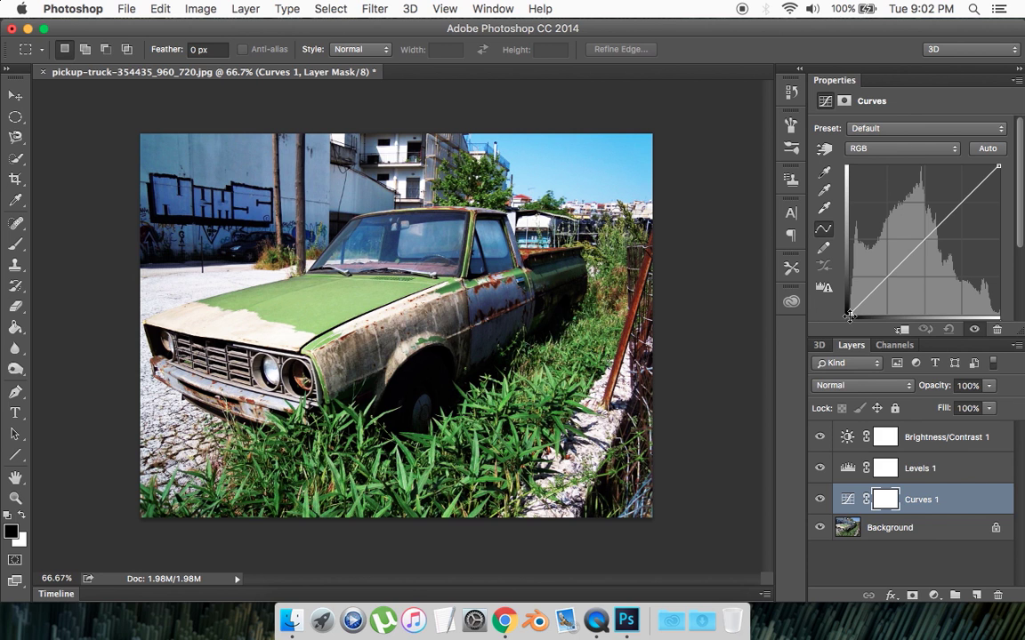
pyautogui.moveTo(850, 316); pyautogui.dragTo(844, 285)
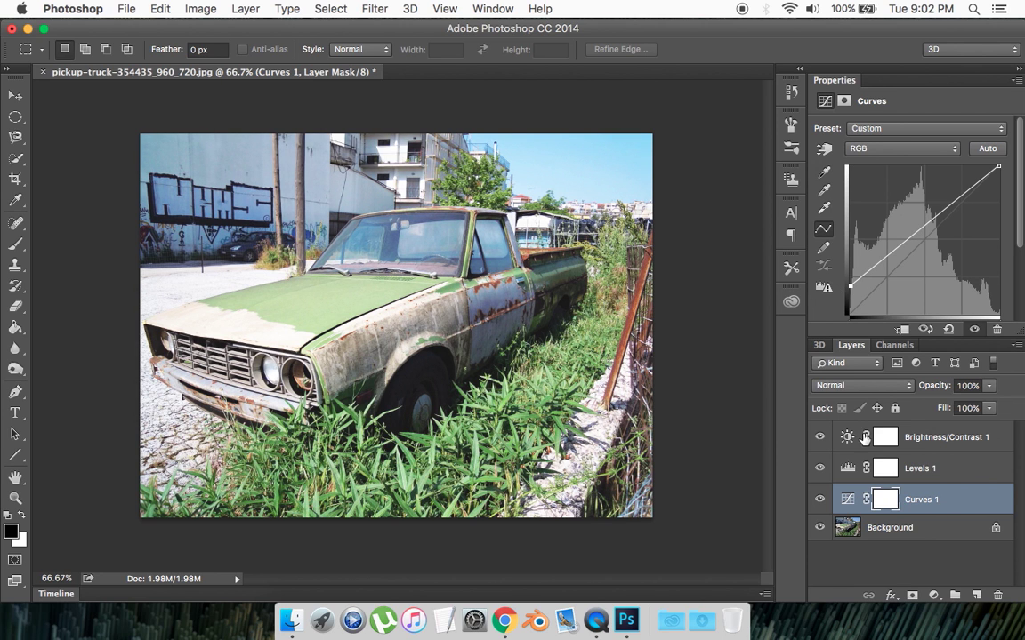
# Step: Add a second Curves adjustment layer directly above Background
pyautogui.click(891, 528)
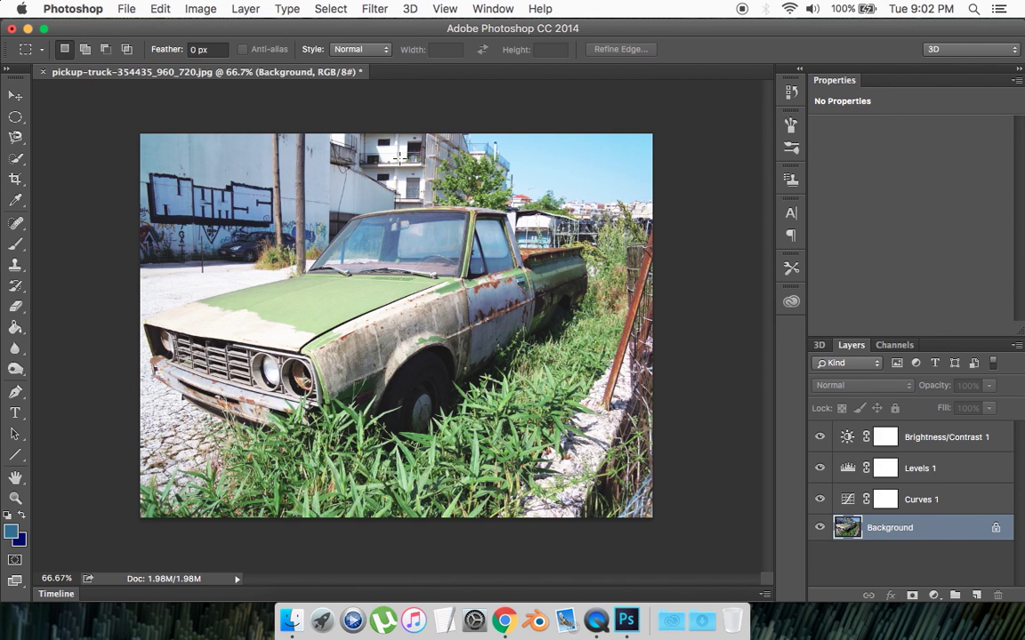
pyautogui.click(244, 8)
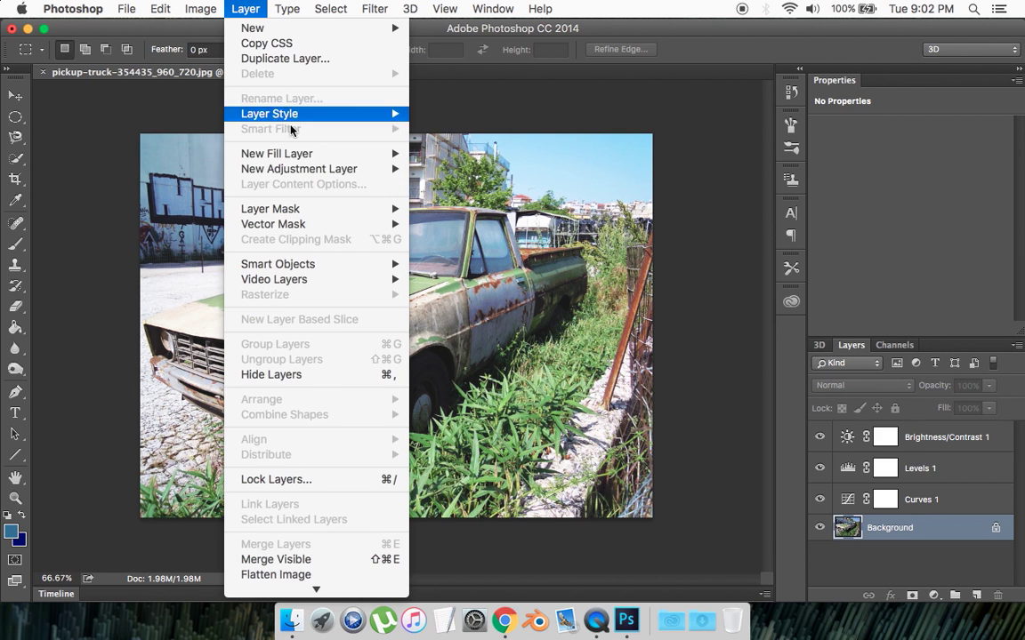
pyautogui.moveTo(296, 171)
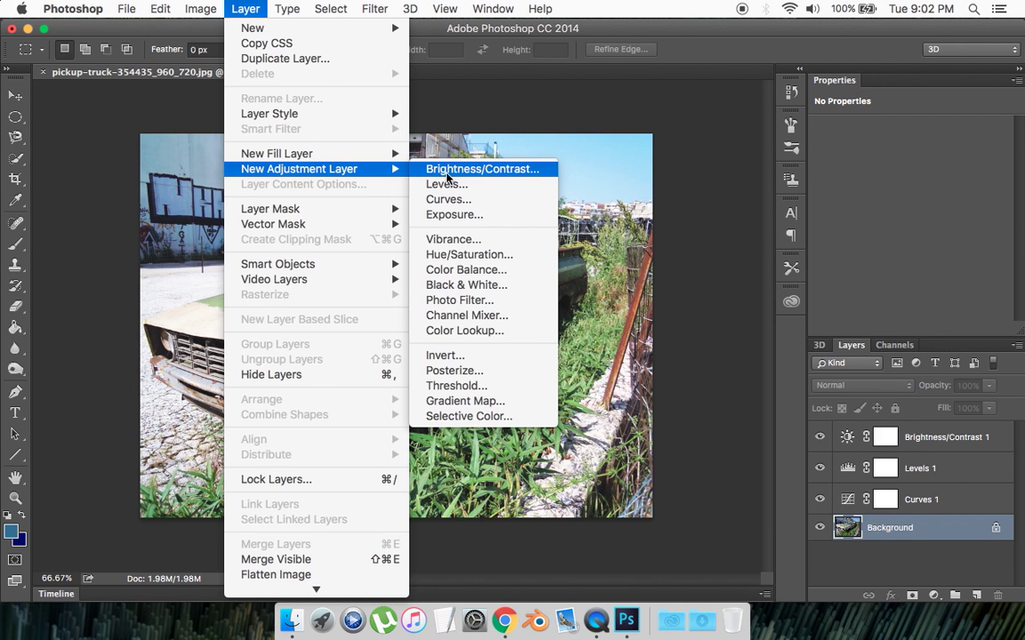
pyautogui.click(452, 206)
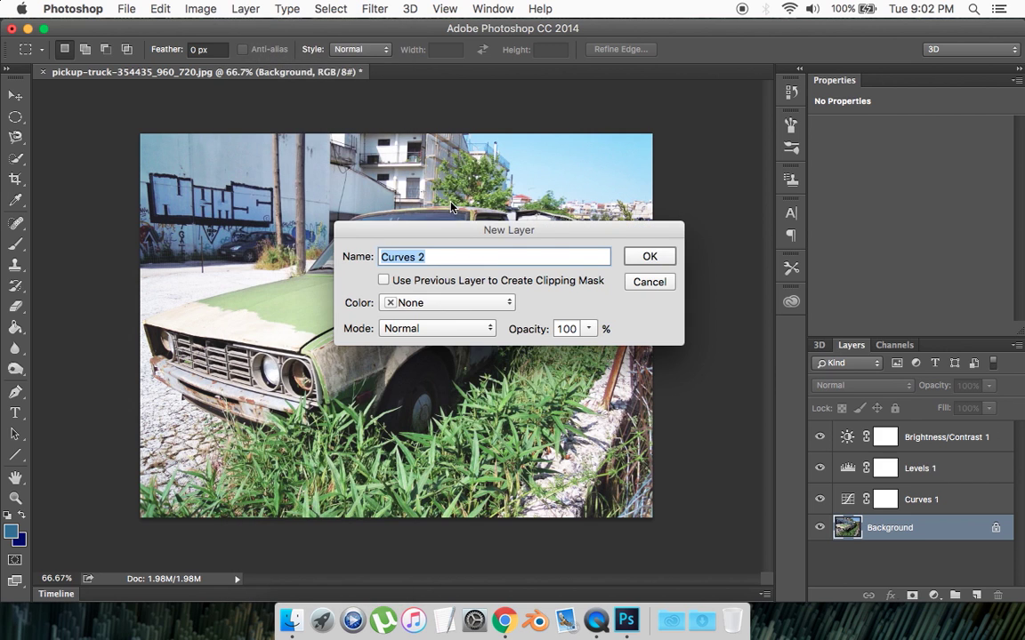
pyautogui.click(641, 256)
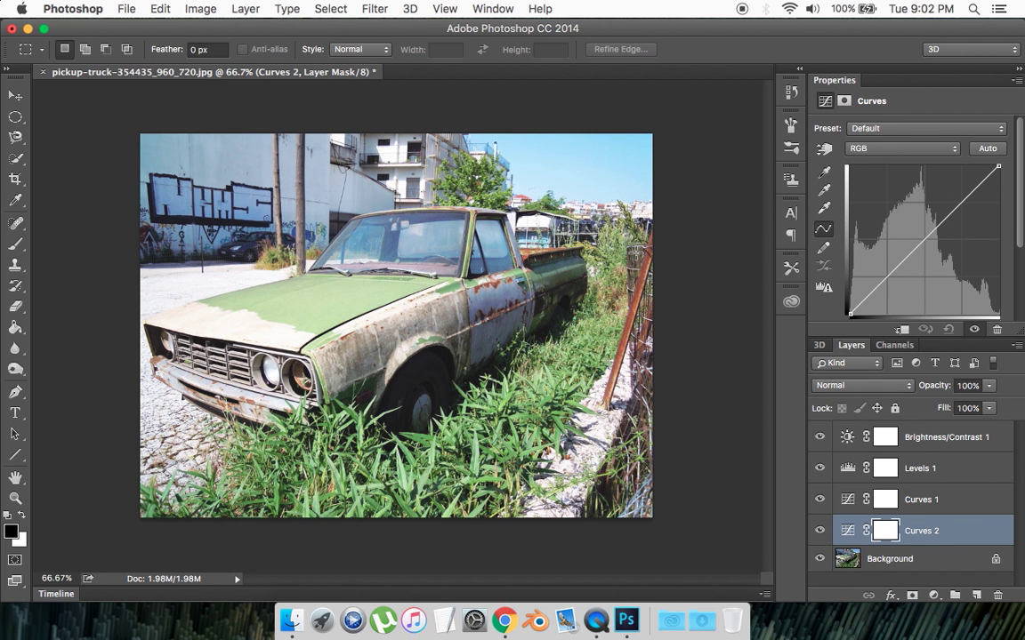
# Step: Bend the Blue channel curve with two points, lowering the lower point and raising the upper
pyautogui.click(878, 152)
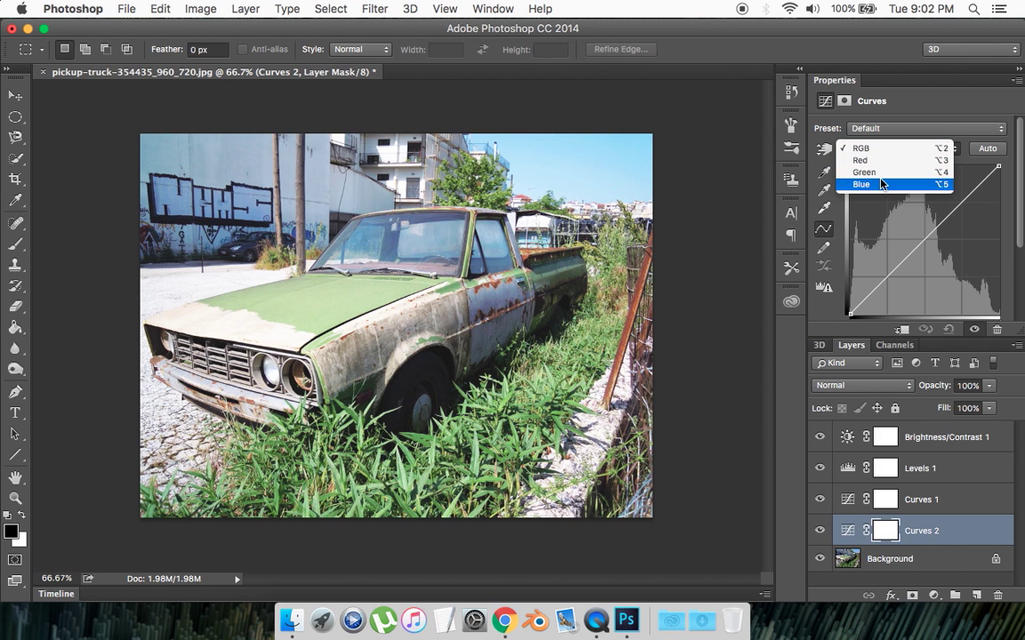
pyautogui.click(884, 185)
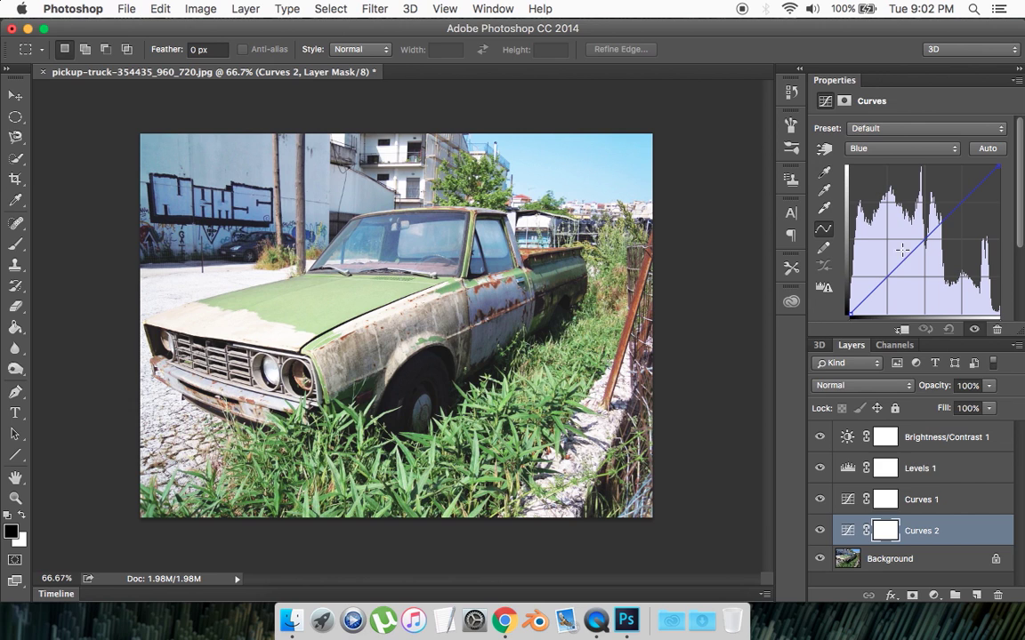
pyautogui.click(887, 278)
pyautogui.click(962, 204)
pyautogui.moveTo(887, 278); pyautogui.dragTo(891, 282)
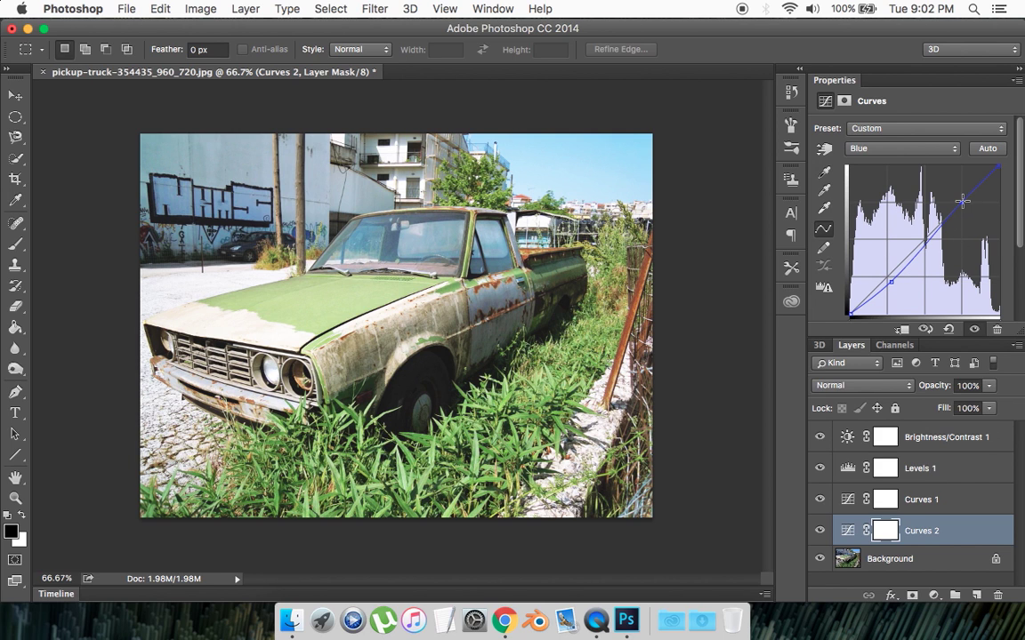
pyautogui.moveTo(961, 202); pyautogui.dragTo(958, 195)
# Step: Add a Hue/Saturation adjustment layer directly above Background
pyautogui.click(883, 564)
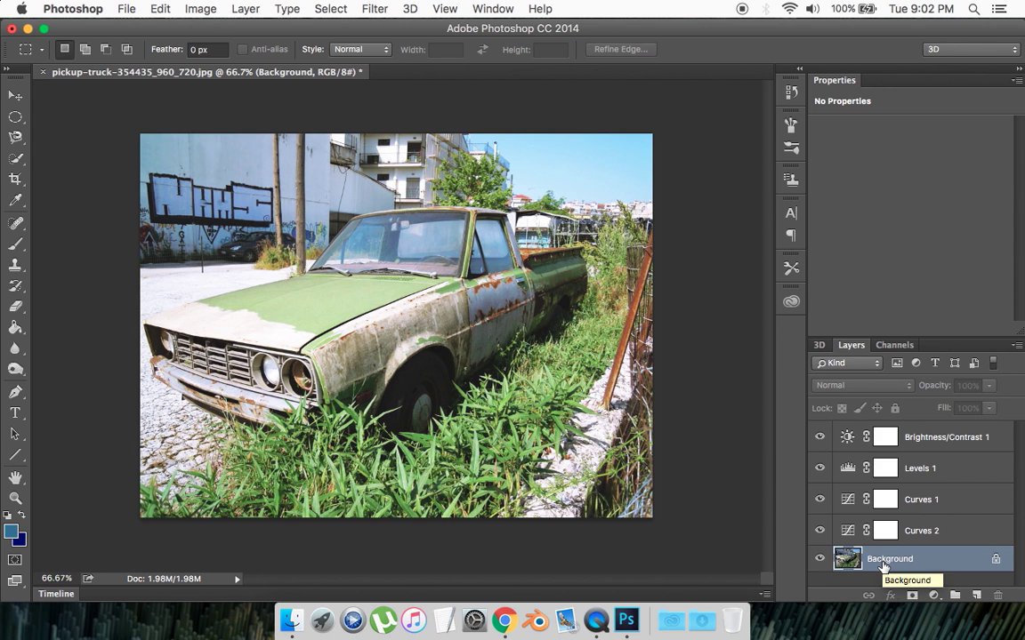
pyautogui.click(262, 7)
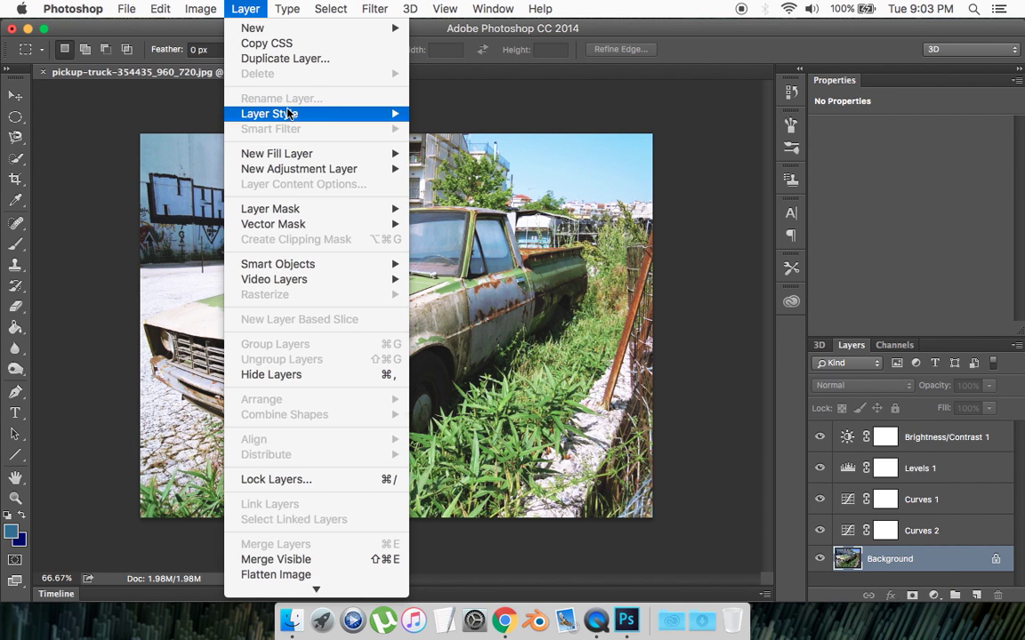
pyautogui.moveTo(293, 172)
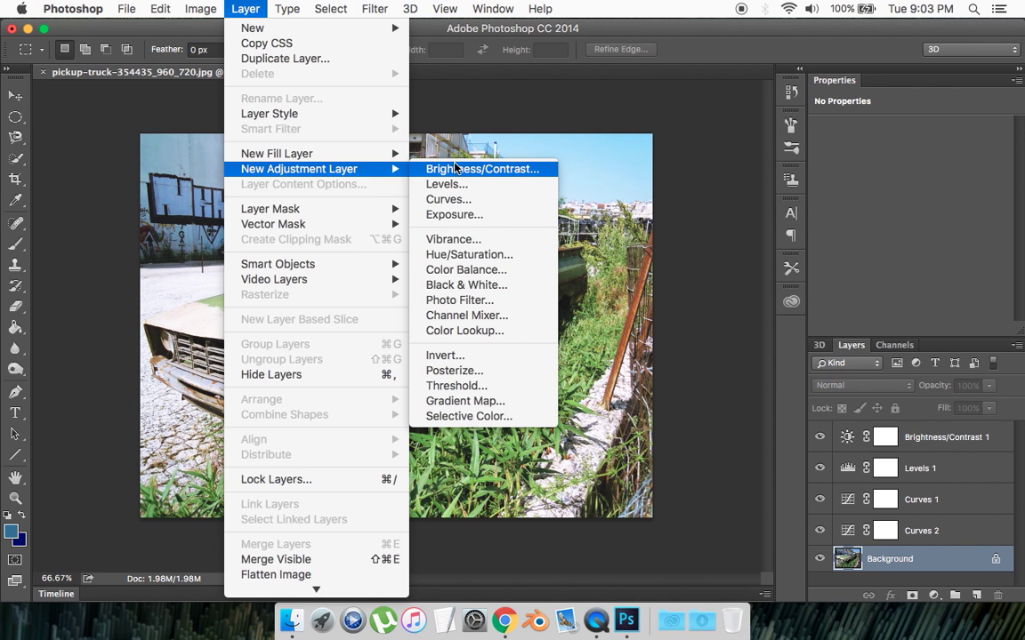
pyautogui.click(471, 255)
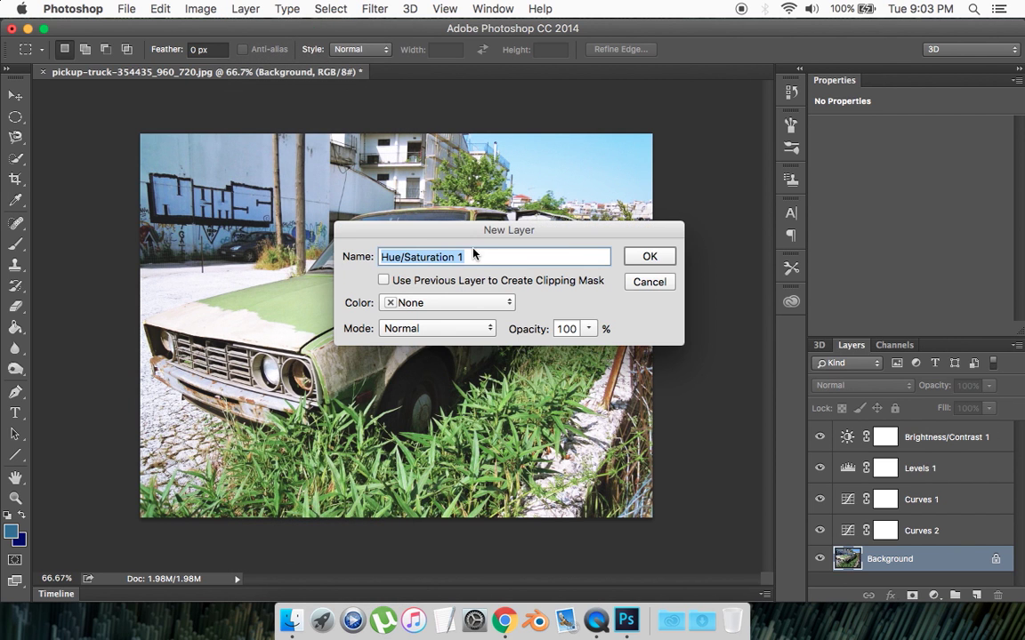
pyautogui.click(663, 263)
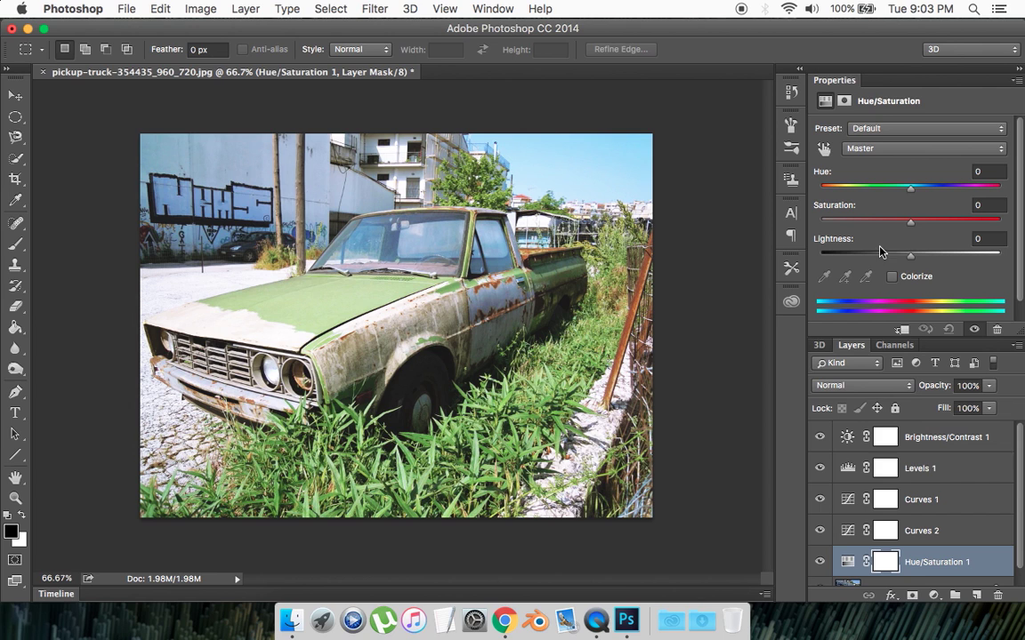
# Step: Set Hue/Saturation to Saturation +1 and Hue -17 for a cyan sky tint
pyautogui.moveTo(912, 228); pyautogui.dragTo(912, 224)
pyautogui.scroll(-1, 935, 469)
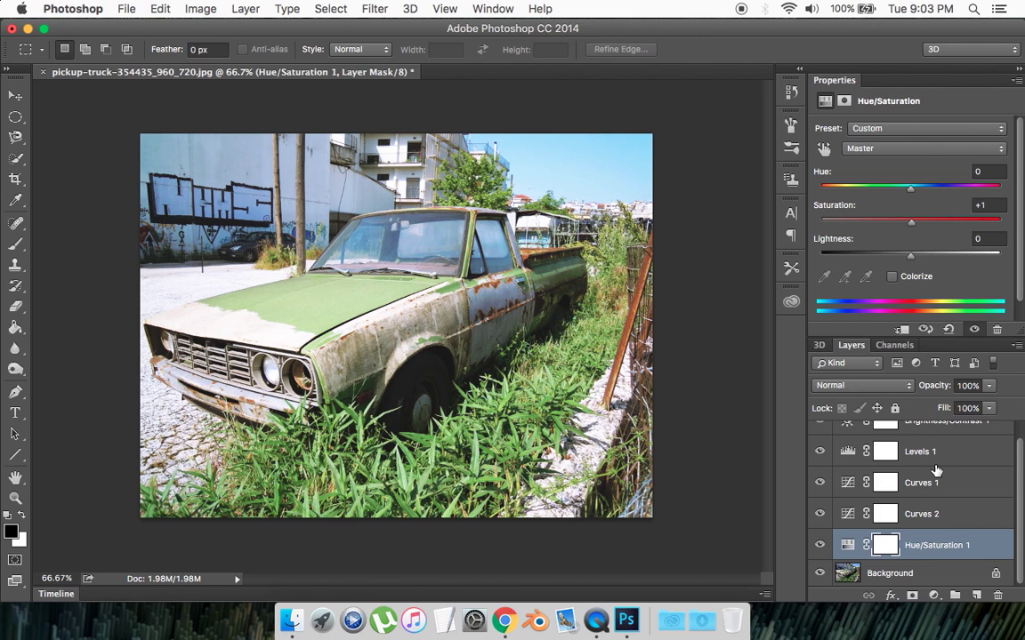
pyautogui.scroll(1, 935, 469)
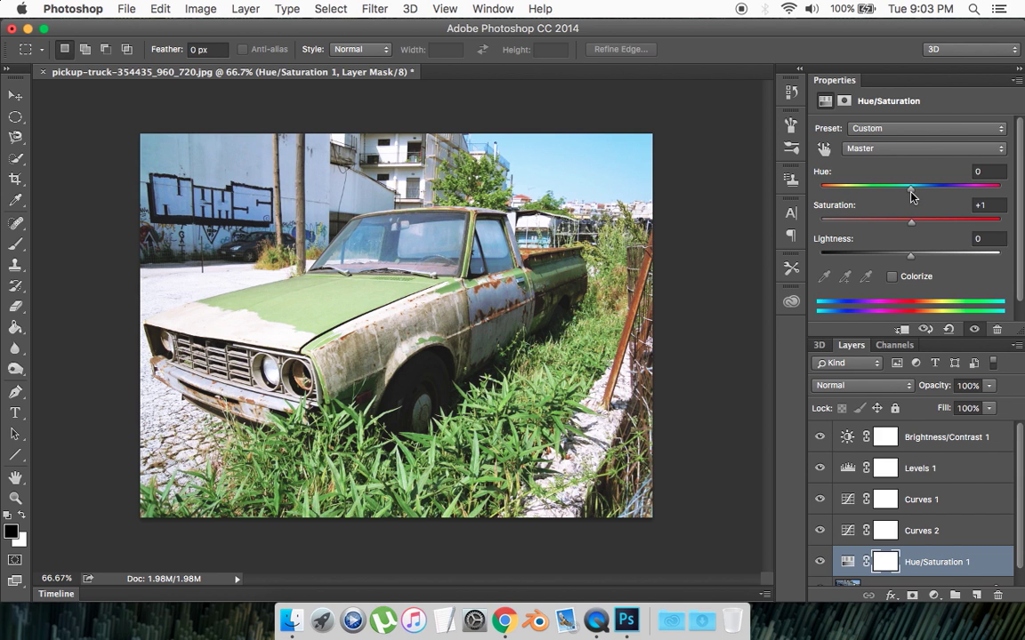
pyautogui.moveTo(912, 195); pyautogui.dragTo(897, 201)
pyautogui.scroll(-1, 936, 526)
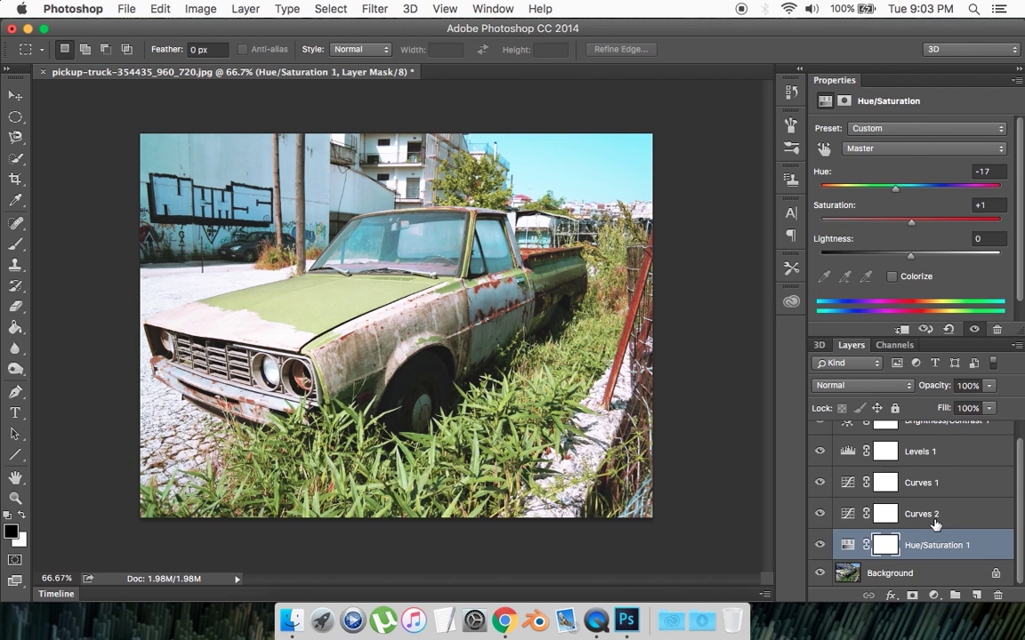
pyautogui.scroll(1, 935, 507)
pyautogui.scroll(-1, 937, 506)
pyautogui.scroll(1, 935, 494)
# Step: Move Brightness/Contrast 1 just above Background and Levels 1 below Curves 2
pyautogui.click(928, 445)
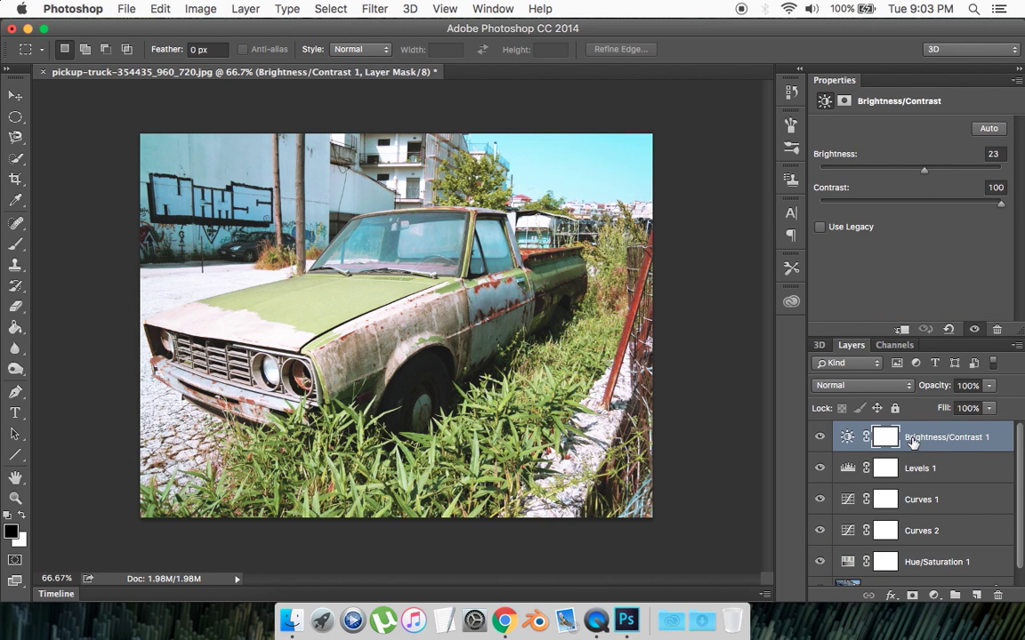
pyautogui.moveTo(911, 442); pyautogui.dragTo(883, 571)
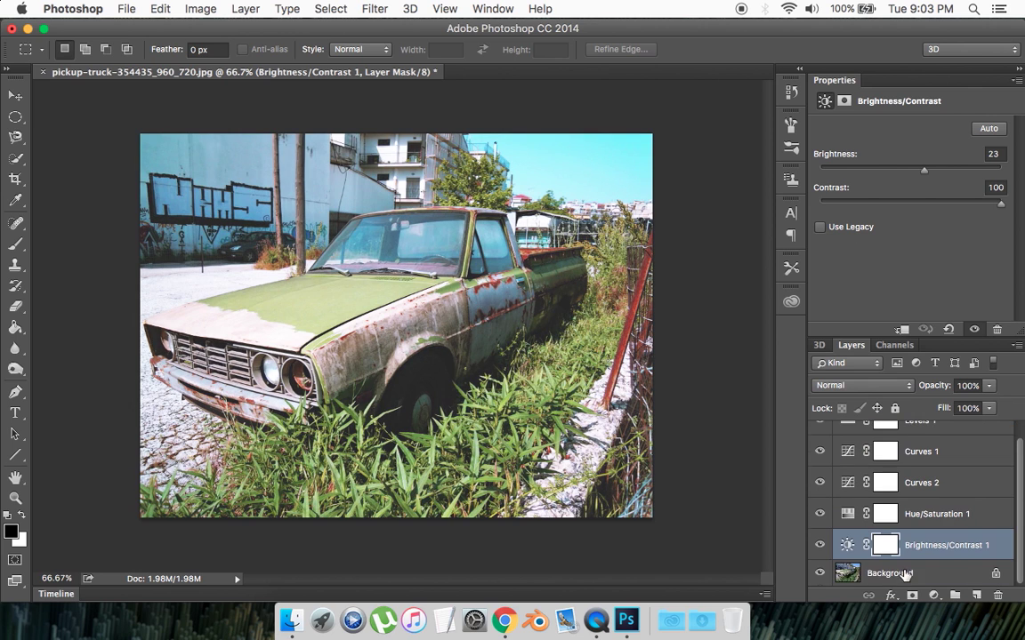
pyautogui.scroll(1, 967, 488)
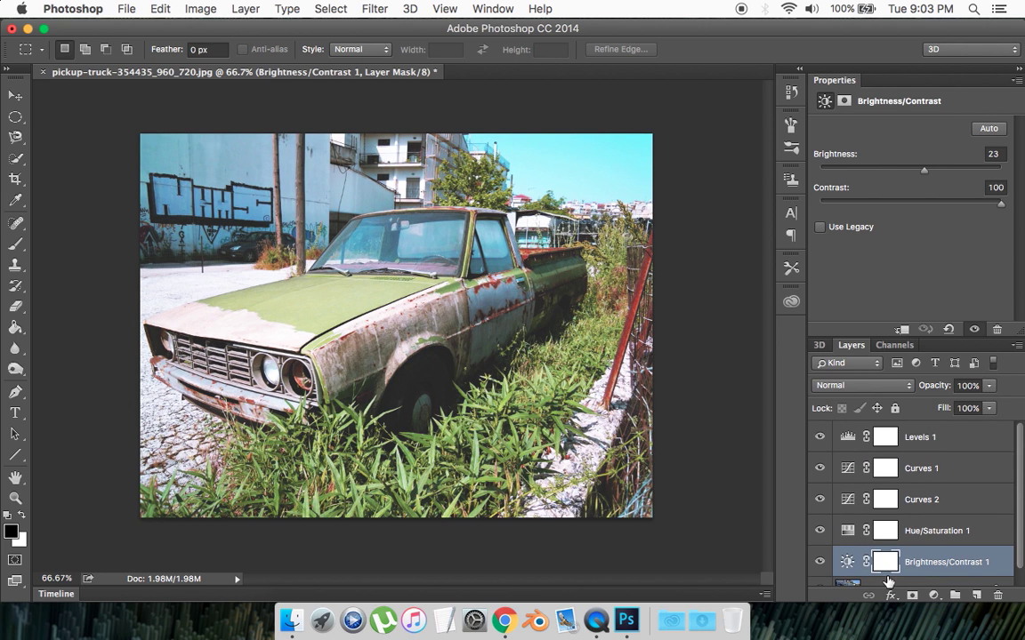
pyautogui.click(951, 436)
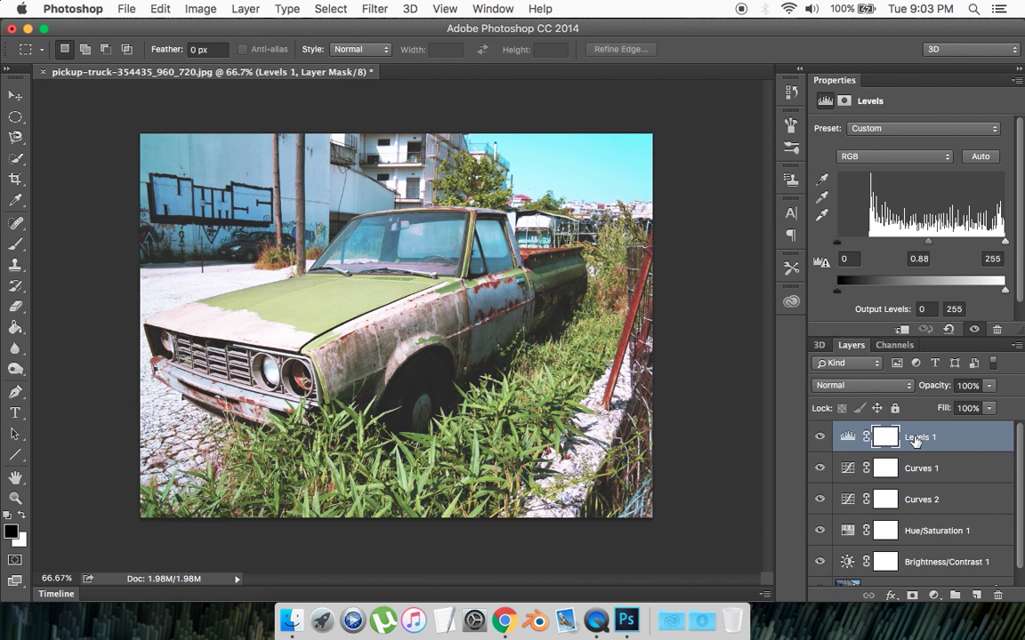
pyautogui.moveTo(916, 439); pyautogui.dragTo(925, 500)
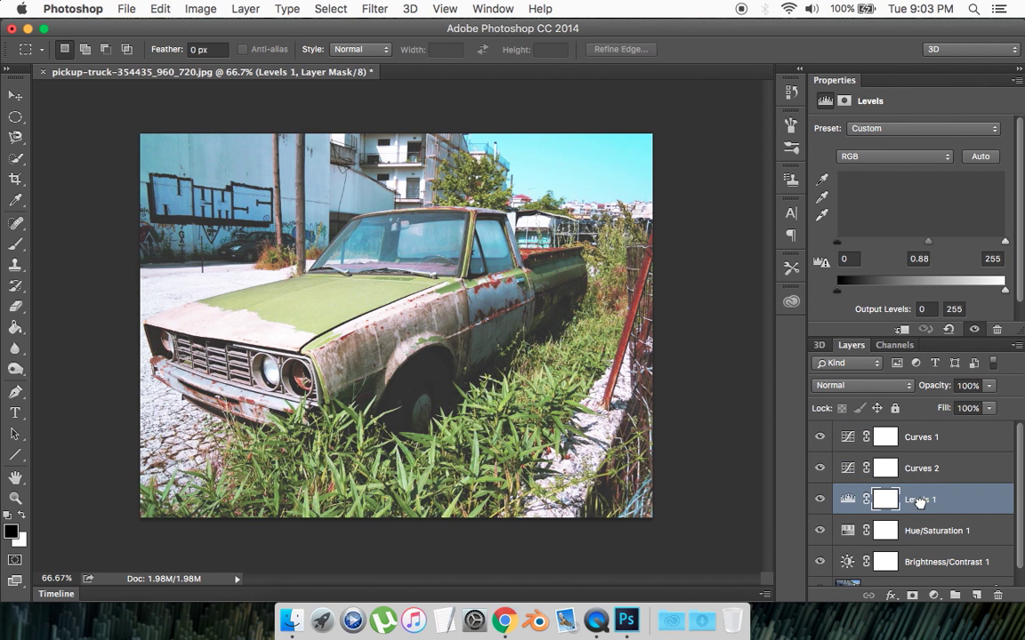
# Step: Review Brightness/Contrast 1, Hue/Saturation 1, Levels 1, Curves 2 and Curves 1 settings
pyautogui.scroll(-1, 928, 540)
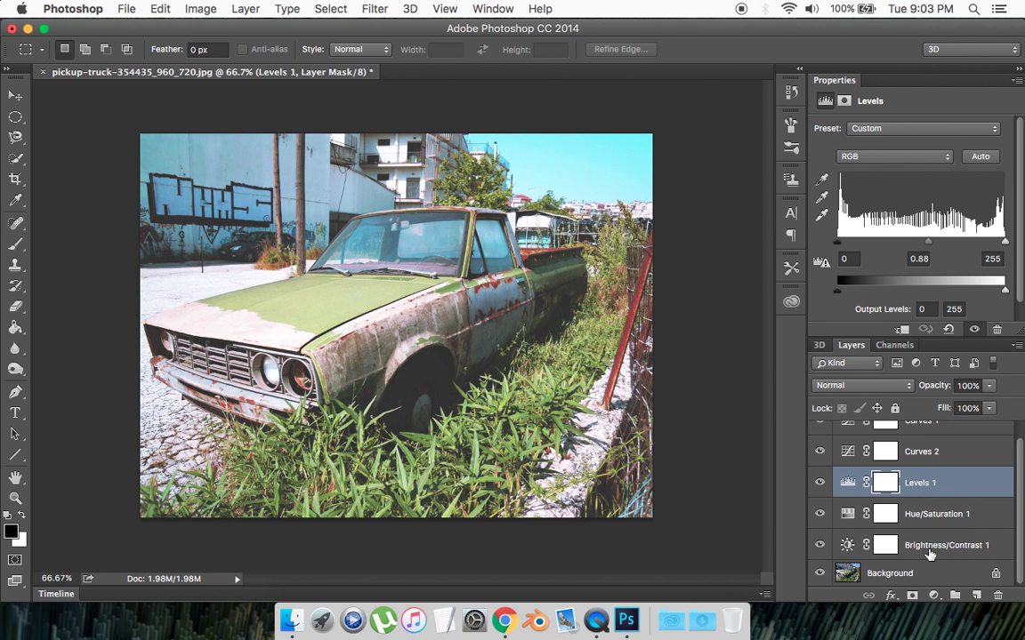
pyautogui.click(925, 538)
pyautogui.click(922, 523)
pyautogui.scroll(1, 929, 515)
pyautogui.click(939, 494)
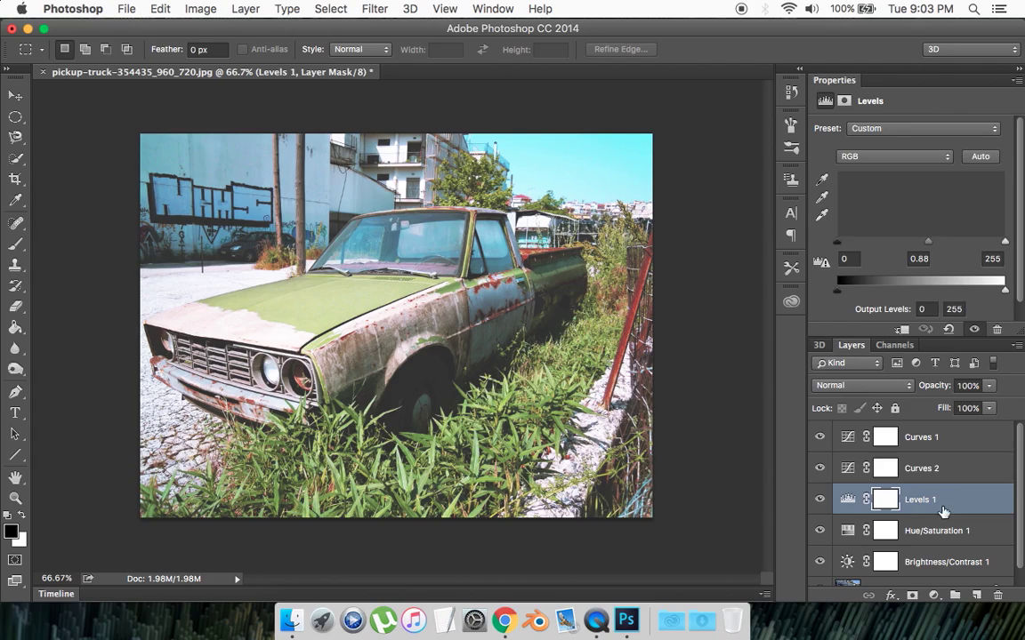
pyautogui.click(936, 469)
pyautogui.click(925, 440)
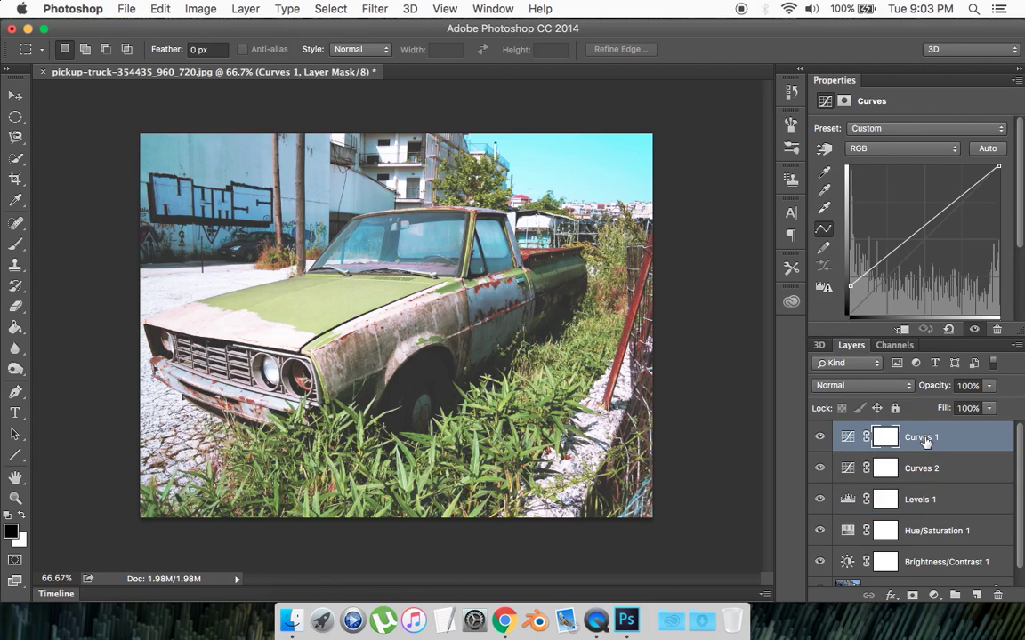
pyautogui.scroll(-1, 925, 439)
pyautogui.scroll(3, 489, 381)
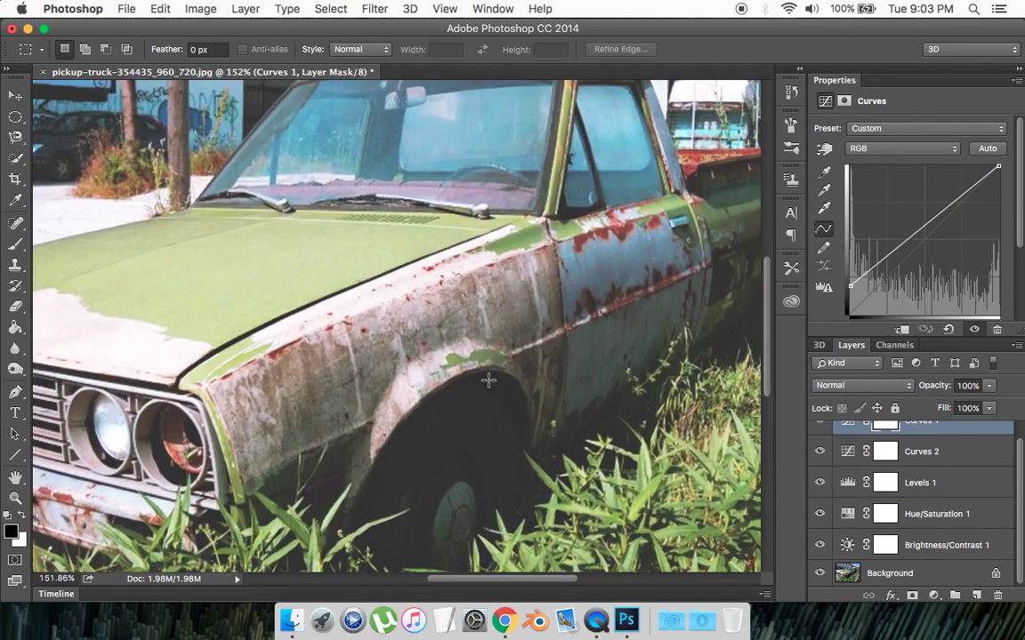
pyautogui.scroll(-2, 488, 381)
pyautogui.scroll(-3, 488, 381)
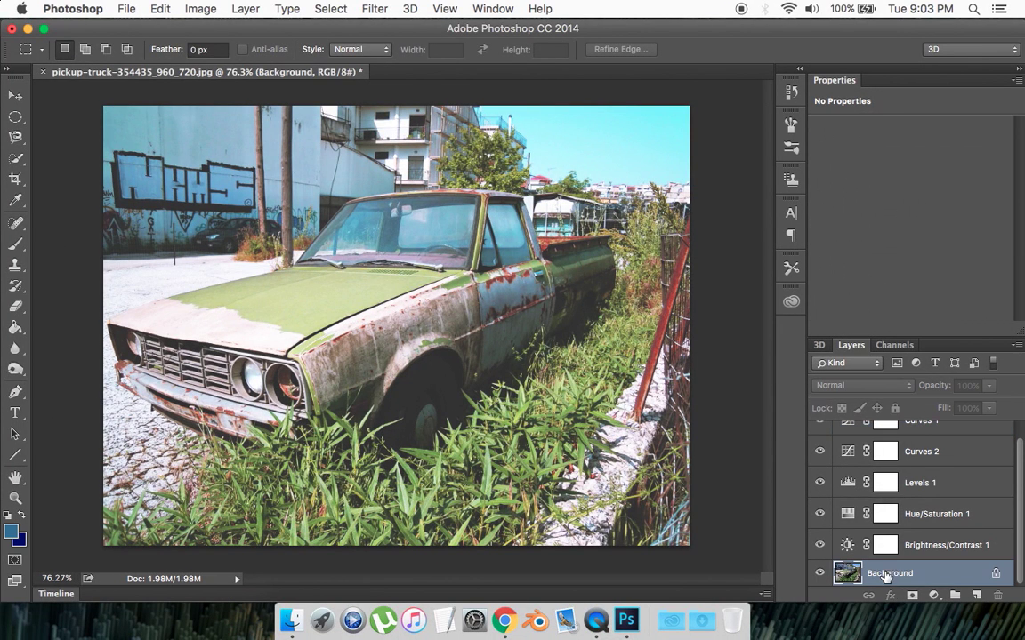
# Step: Apply a Motion Blur of angle 0° and distance 2 pixels to the Background photo
pyautogui.click(374, 8)
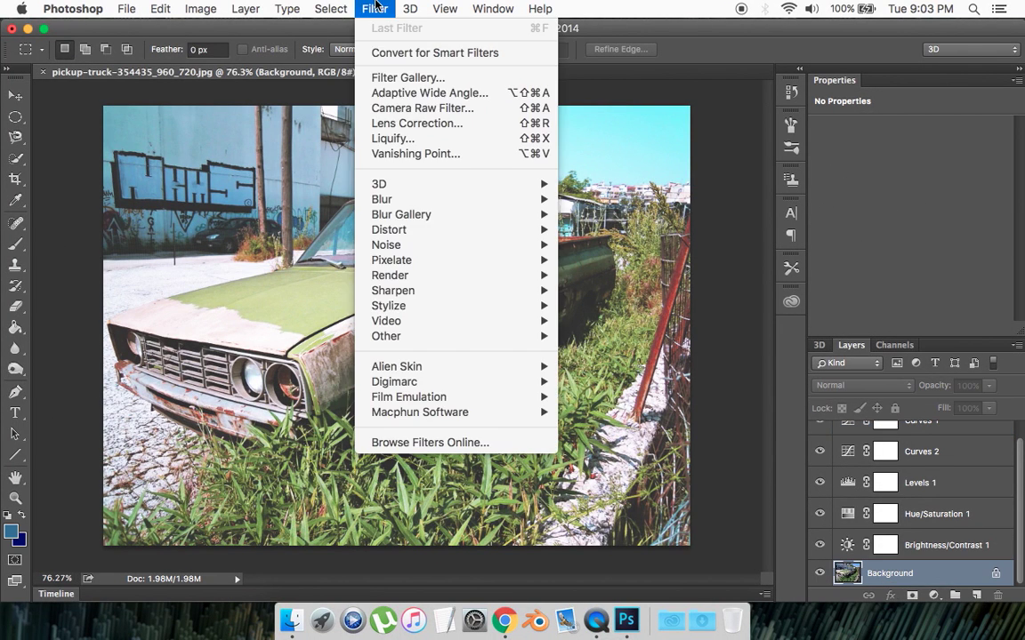
pyautogui.moveTo(396, 203)
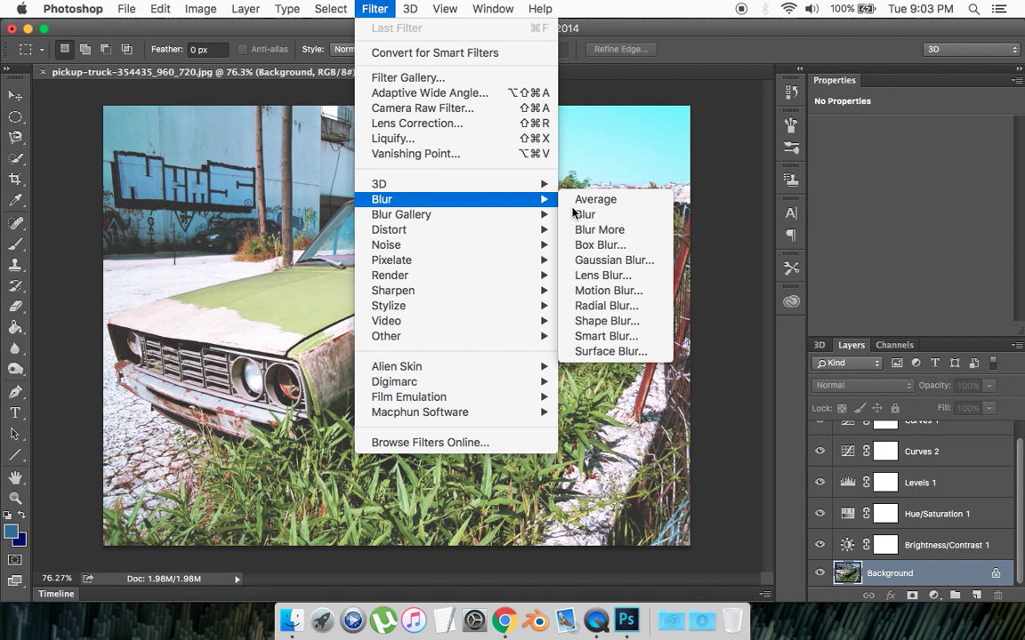
pyautogui.click(627, 292)
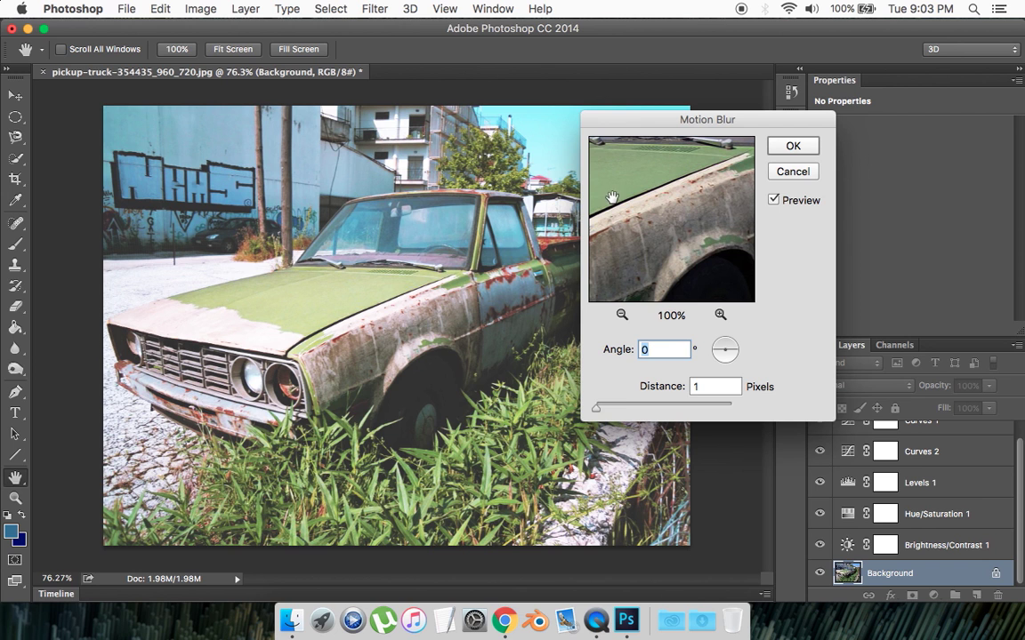
pyautogui.moveTo(600, 412); pyautogui.dragTo(599, 410)
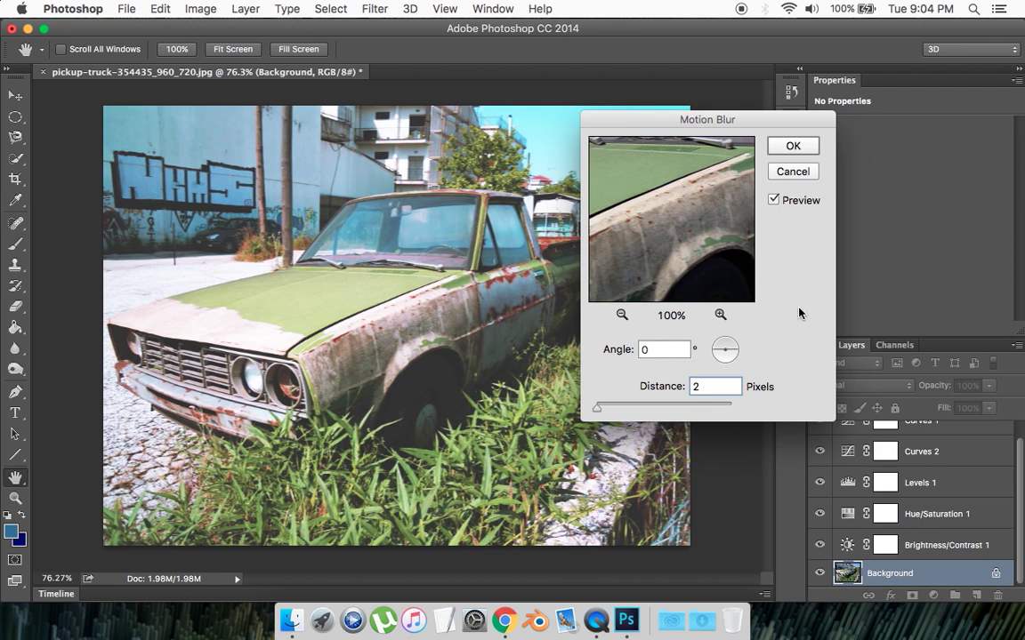
pyautogui.click(790, 146)
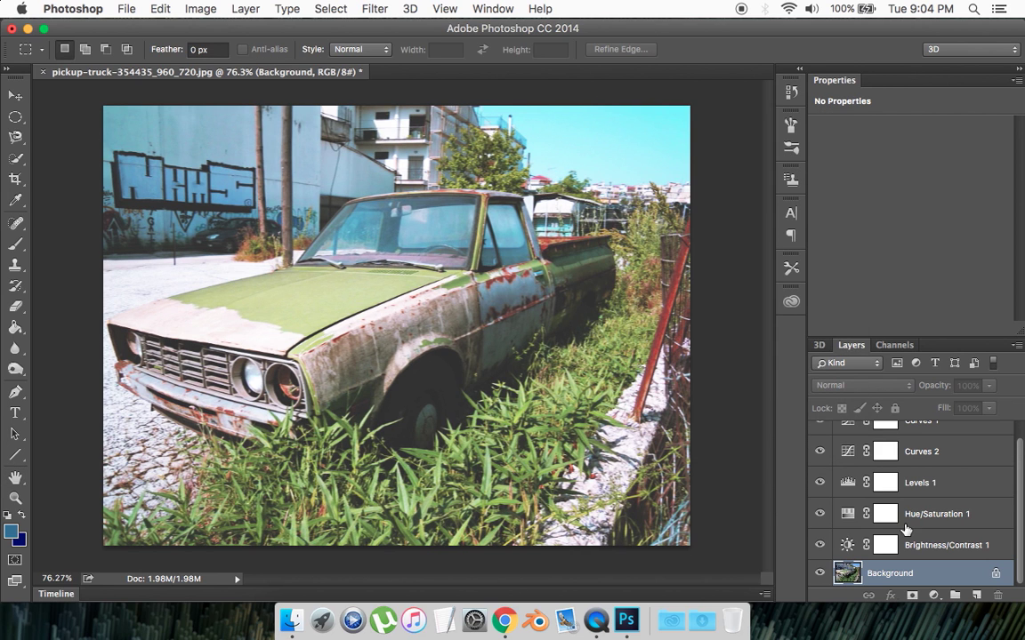
# Step: Apply Add Noise at amount 6, Gaussian, monochromatic to the Background photo
pyautogui.click(375, 8)
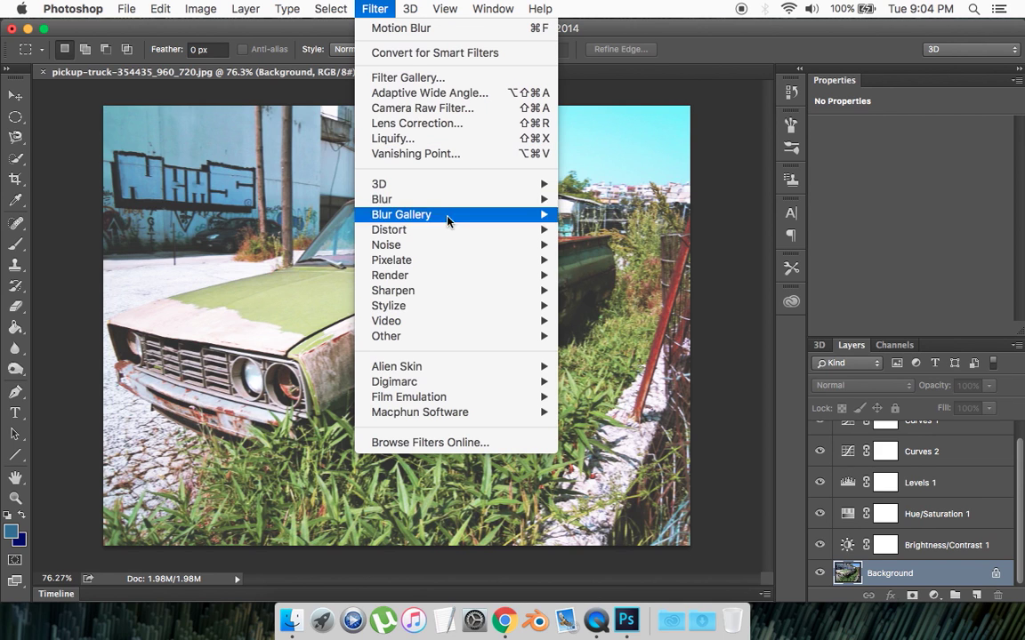
pyautogui.moveTo(444, 229)
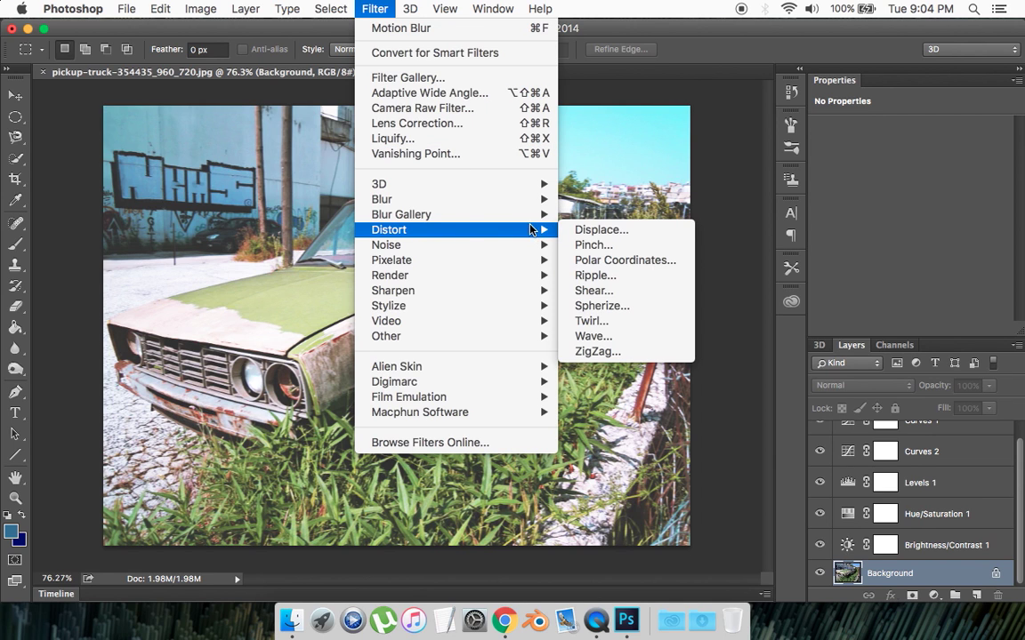
pyautogui.moveTo(526, 247)
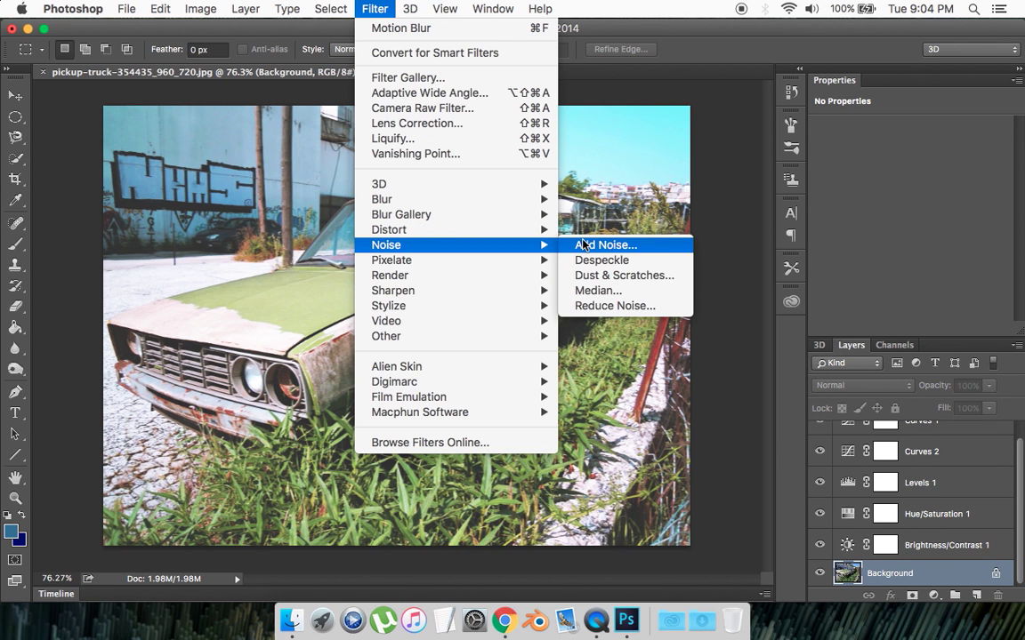
pyautogui.click(583, 245)
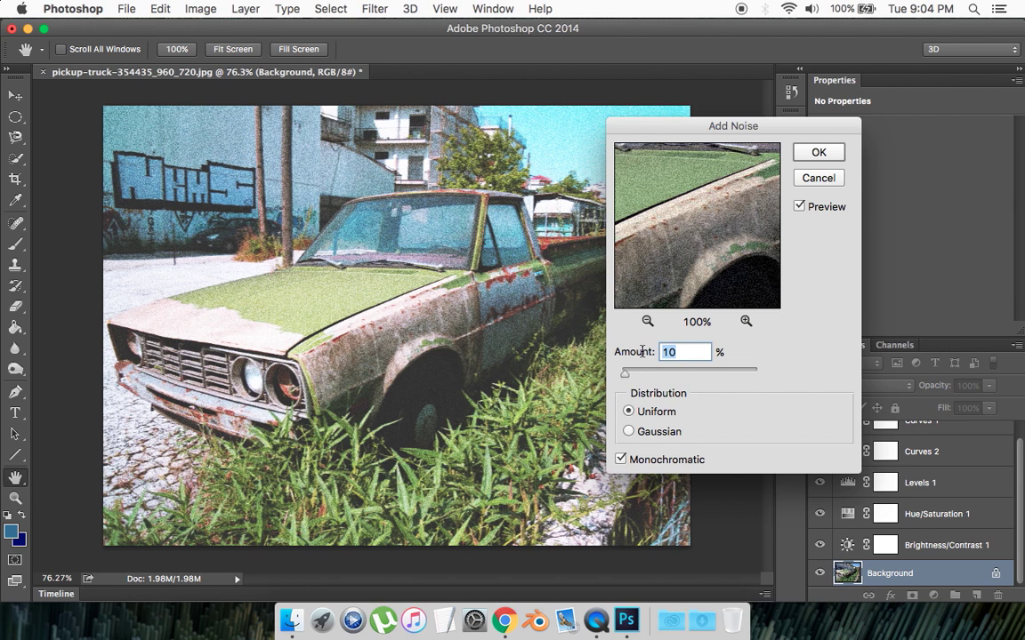
pyautogui.write('9')
pyautogui.click(629, 432)
pyautogui.click(632, 359)
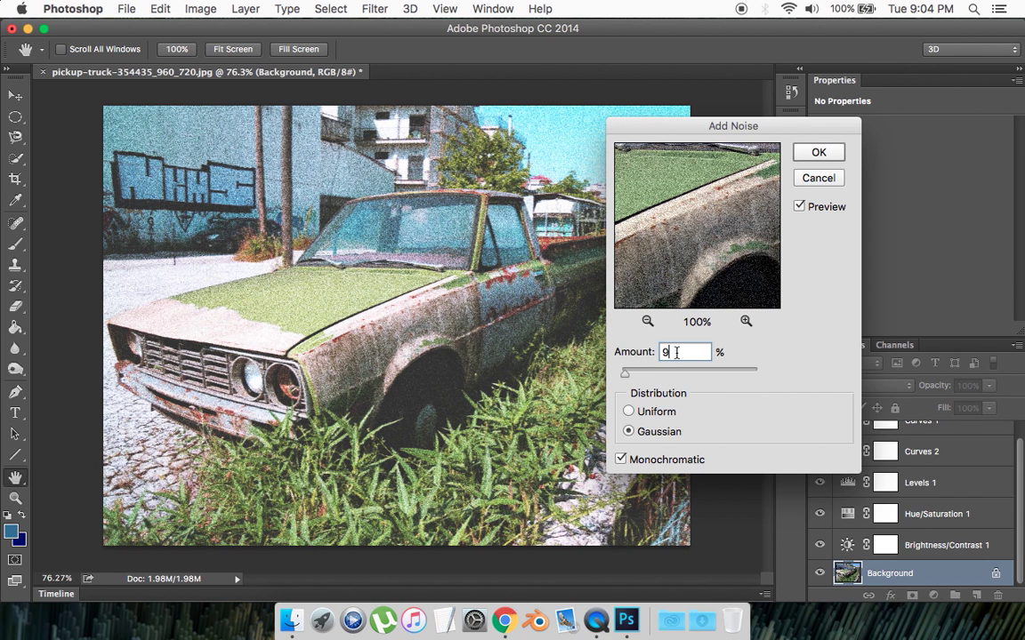
pyautogui.write('7')
pyautogui.press('BackSpace')
pyautogui.write('6')
pyautogui.click(817, 154)
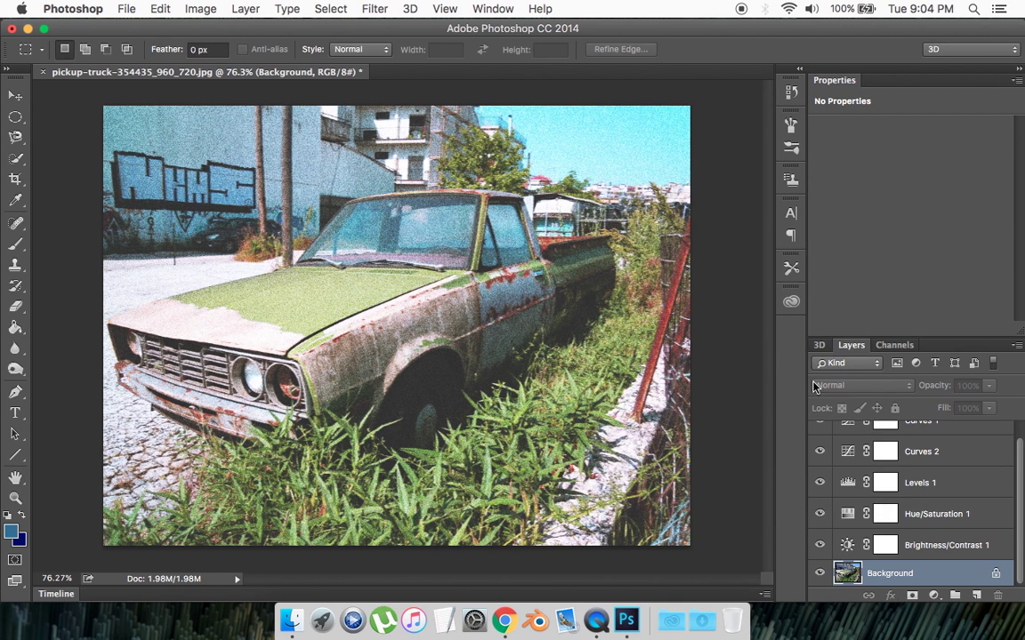
pyautogui.scroll(5, 479, 350)
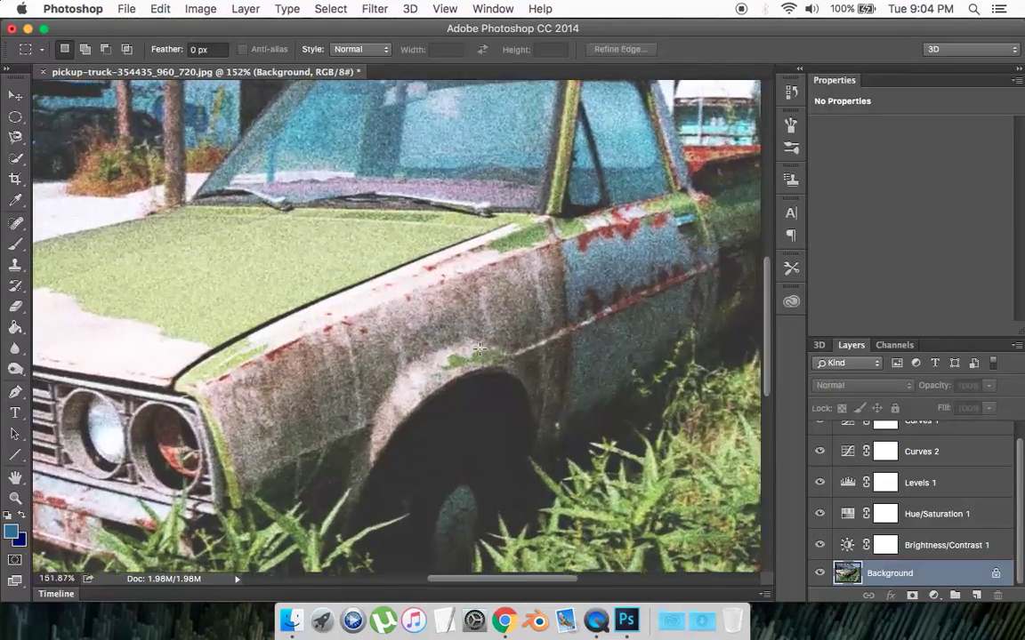
pyautogui.scroll(5, 479, 350)
pyautogui.scroll(-8, 479, 350)
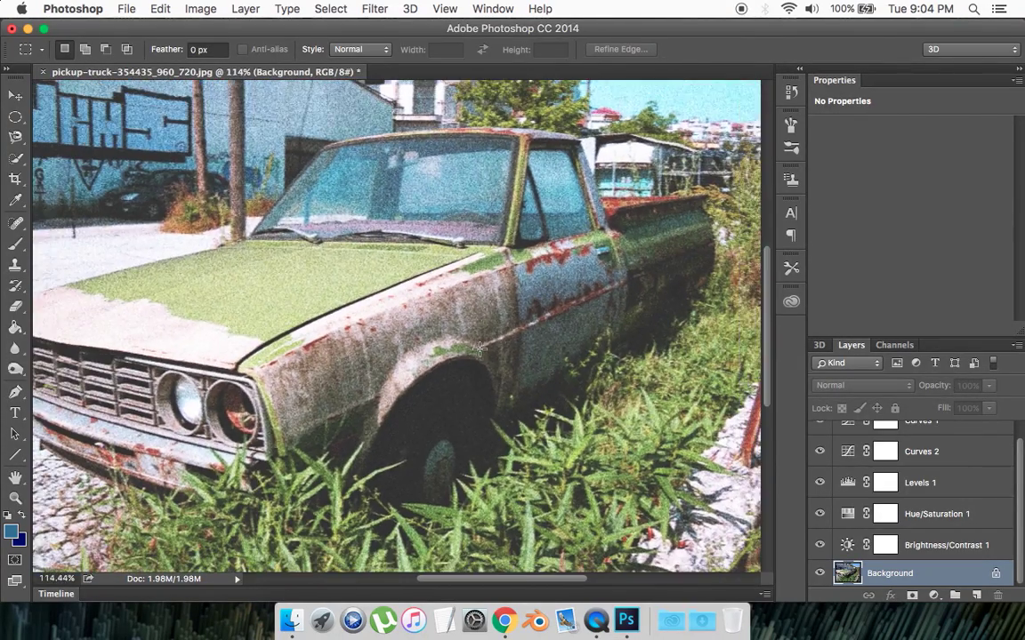
pyautogui.scroll(-1, 479, 349)
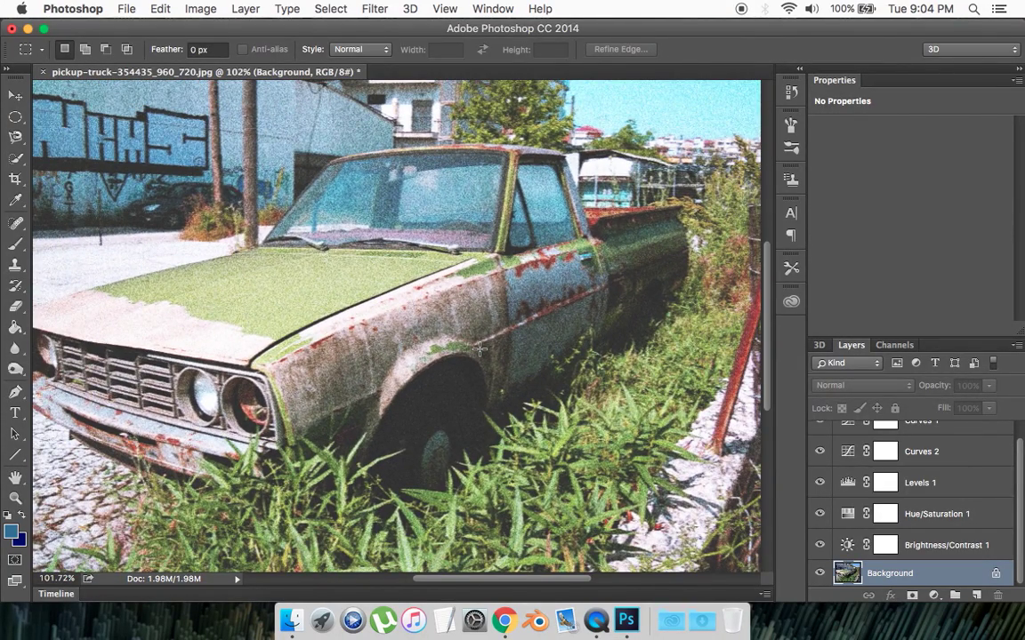
pyautogui.scroll(-3, 479, 349)
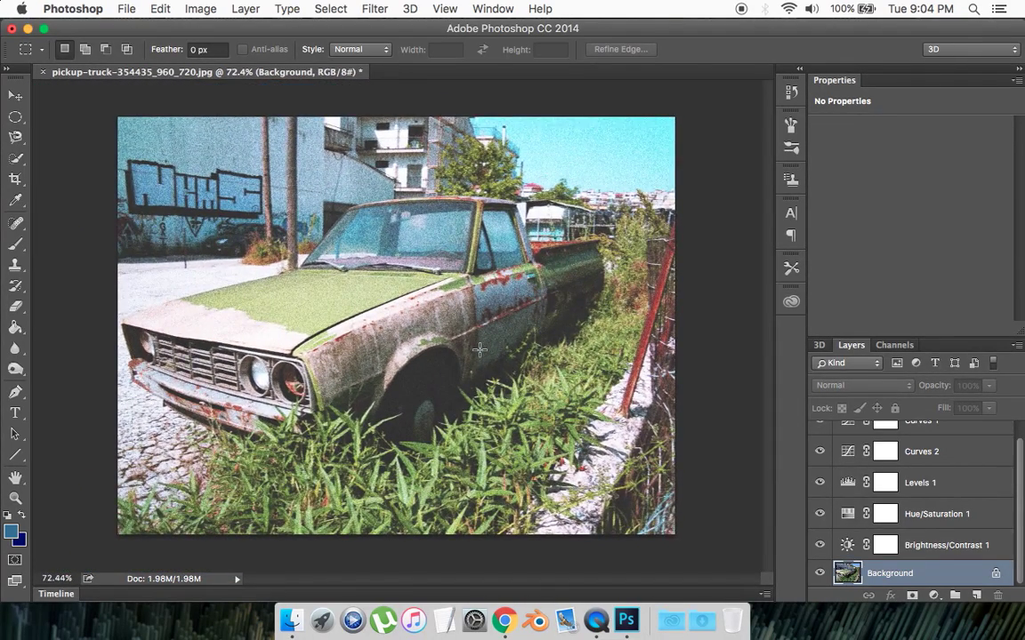
pyautogui.scroll(3, 480, 350)
pyautogui.scroll(-4, 591, 365)
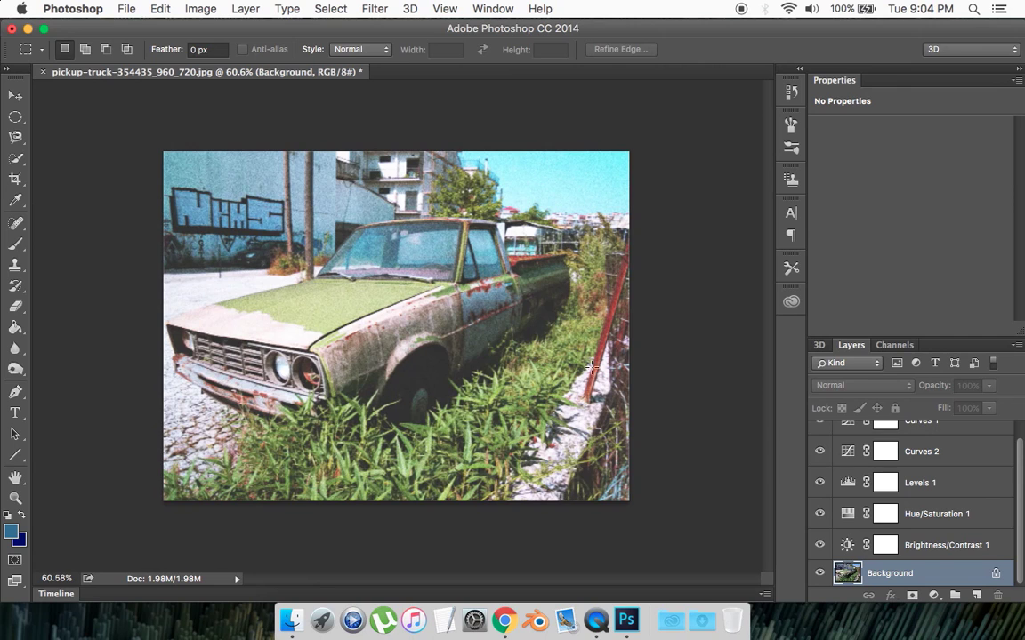
pyautogui.scroll(2, 592, 365)
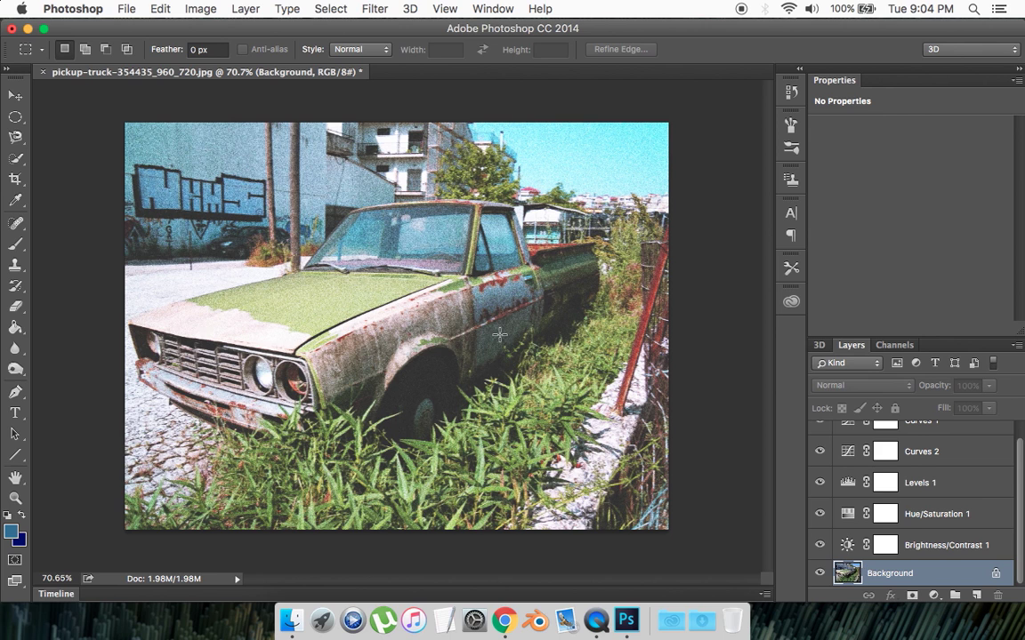
# Step: Add a Gradient Fill 1 layer and choose the Blue, Red, Yellow gradient preset
pyautogui.click(253, 8)
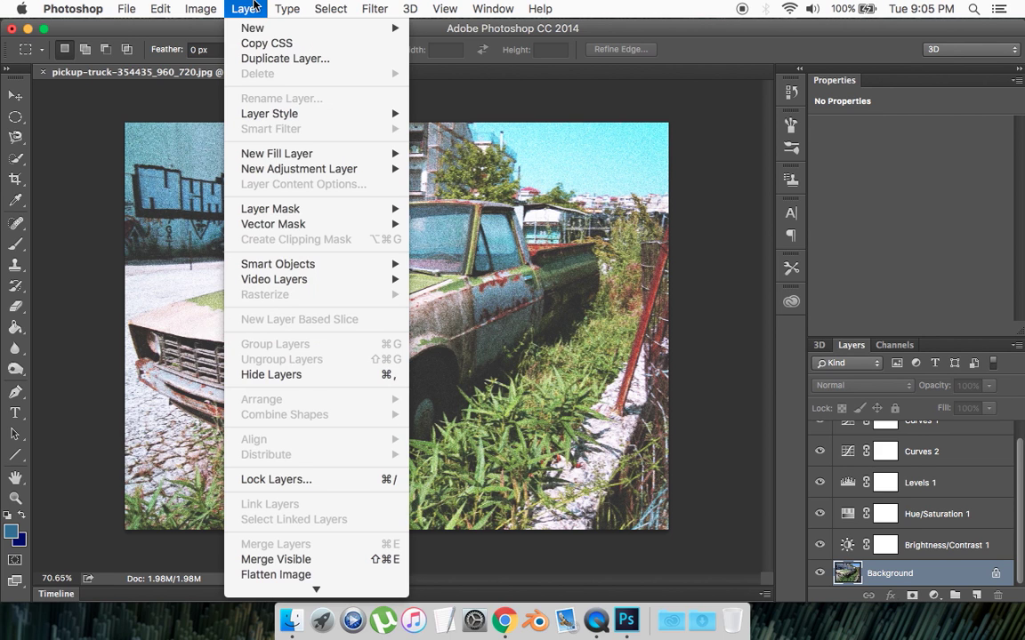
pyautogui.moveTo(277, 155)
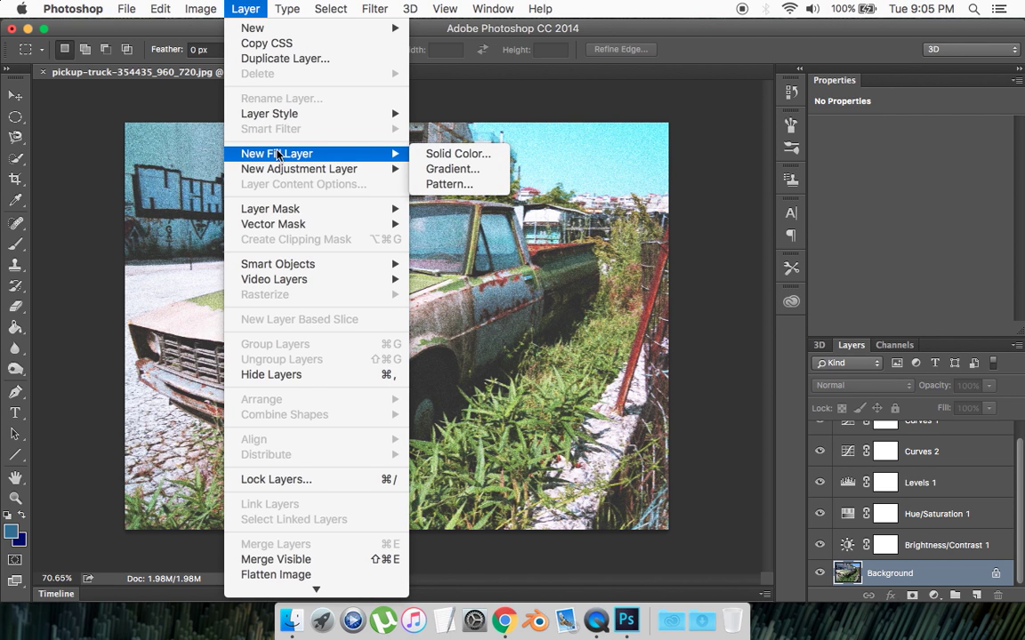
pyautogui.click(440, 169)
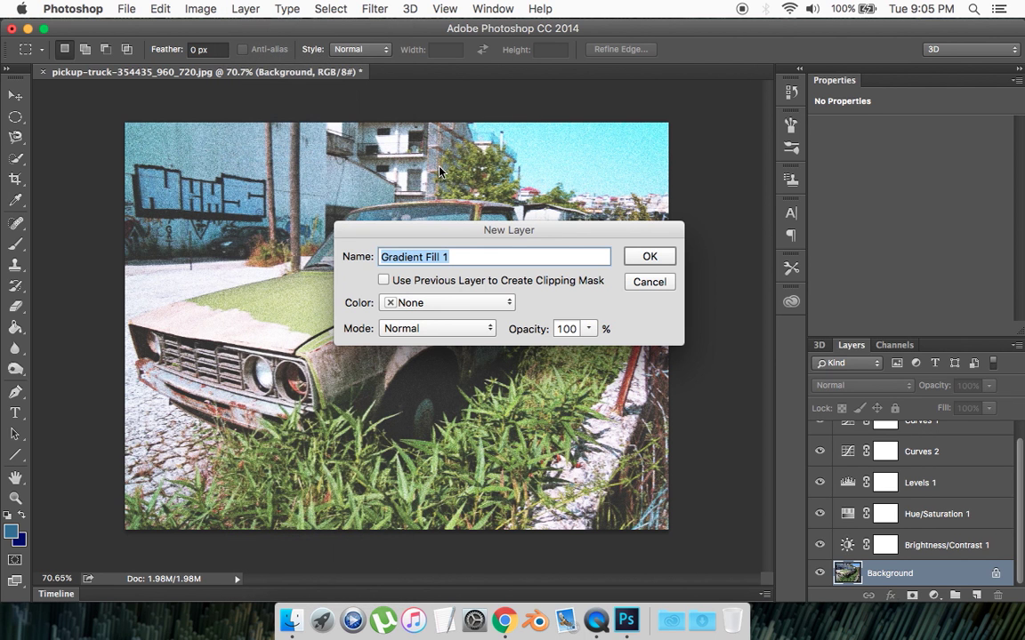
pyautogui.click(649, 256)
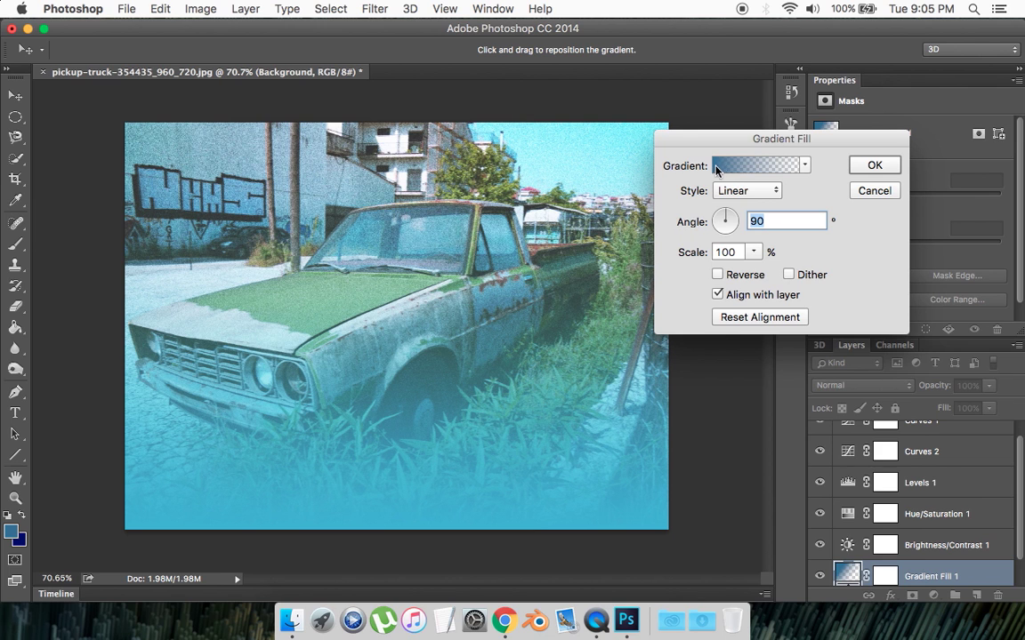
pyautogui.click(715, 167)
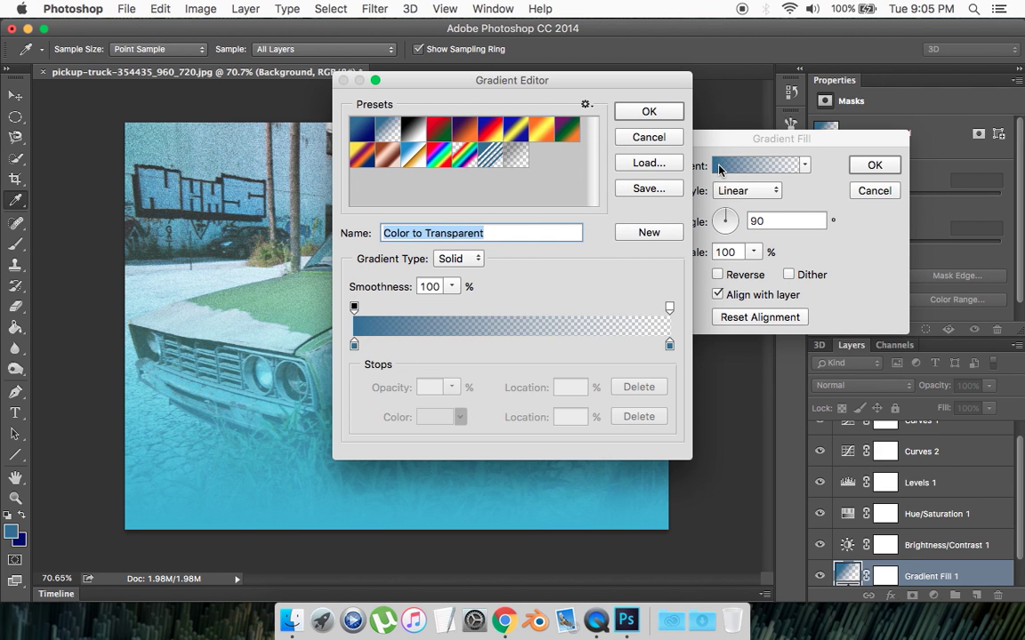
pyautogui.click(491, 132)
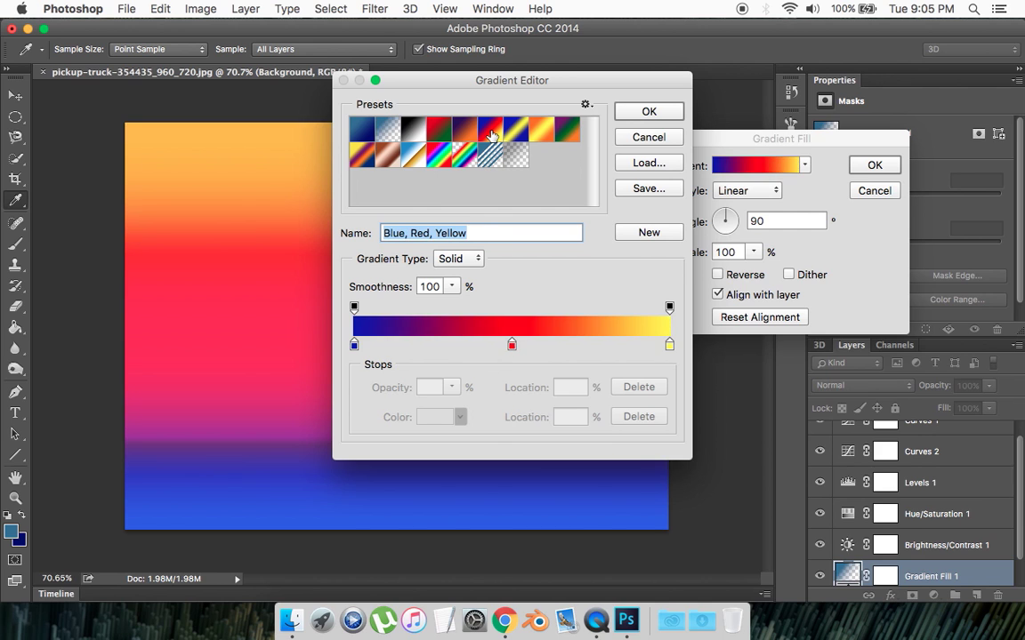
# Step: Reset the gradient presets to the defaults, replacing the current list
pyautogui.click(585, 105)
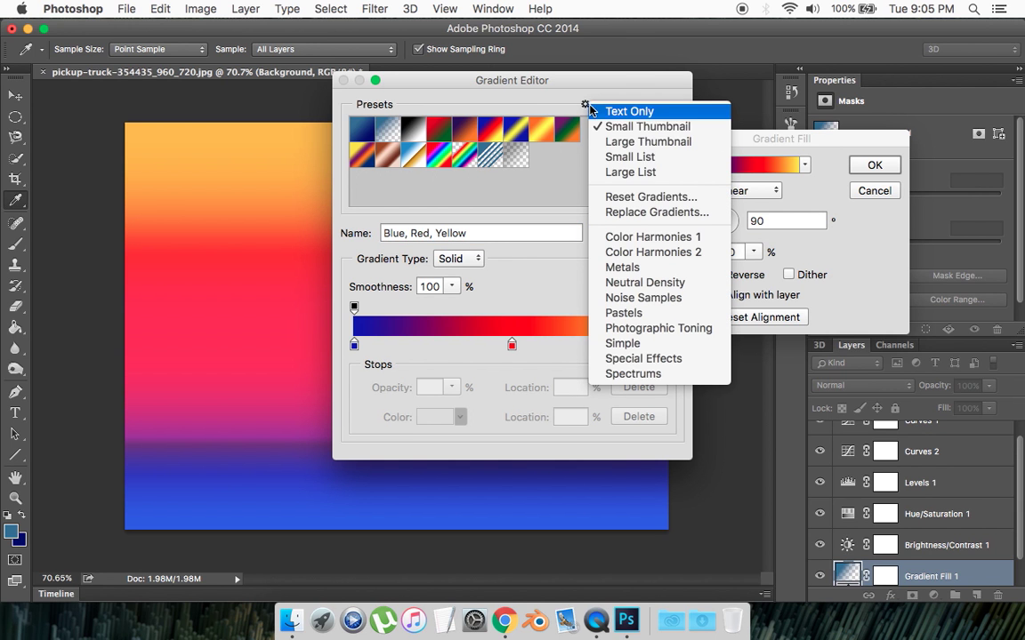
pyautogui.click(647, 198)
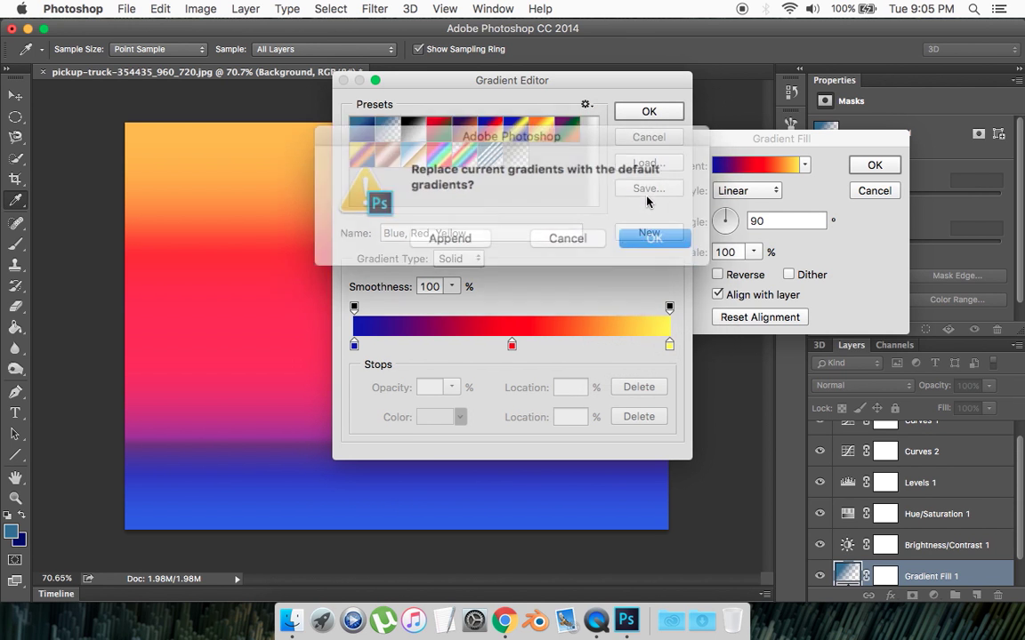
pyautogui.click(641, 233)
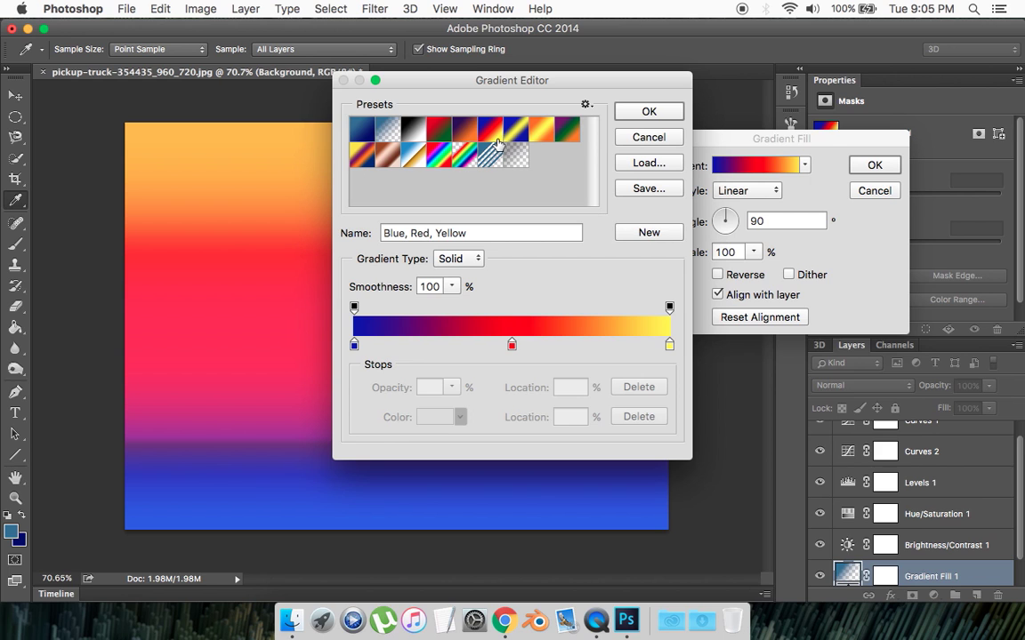
# Step: Change the gradient's left colour stop to black
pyautogui.click(355, 348)
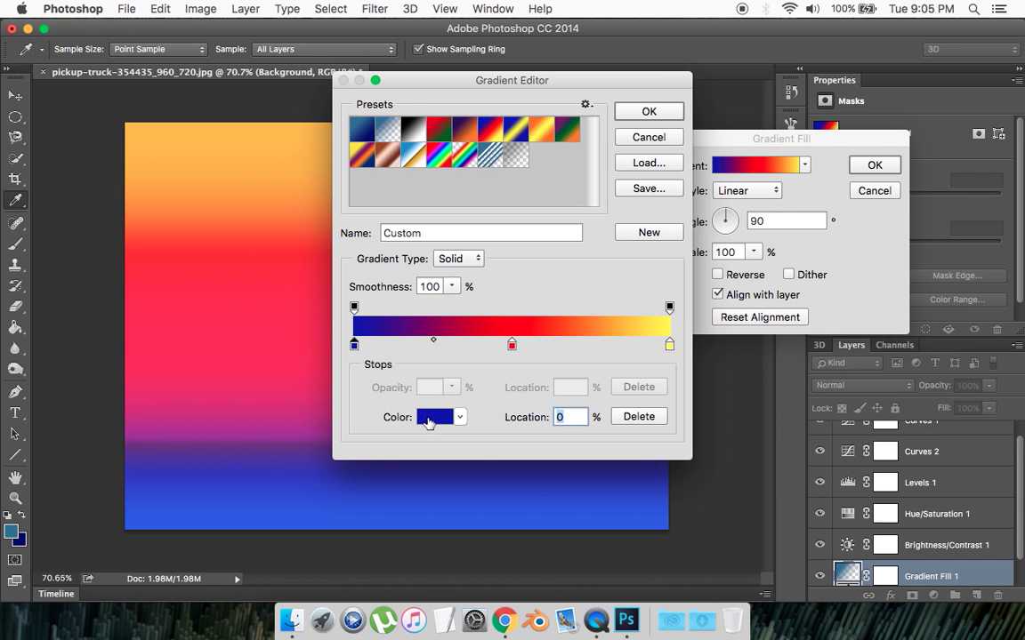
pyautogui.click(428, 418)
pyautogui.moveTo(668, 276); pyautogui.dragTo(751, 420)
pyautogui.click(867, 143)
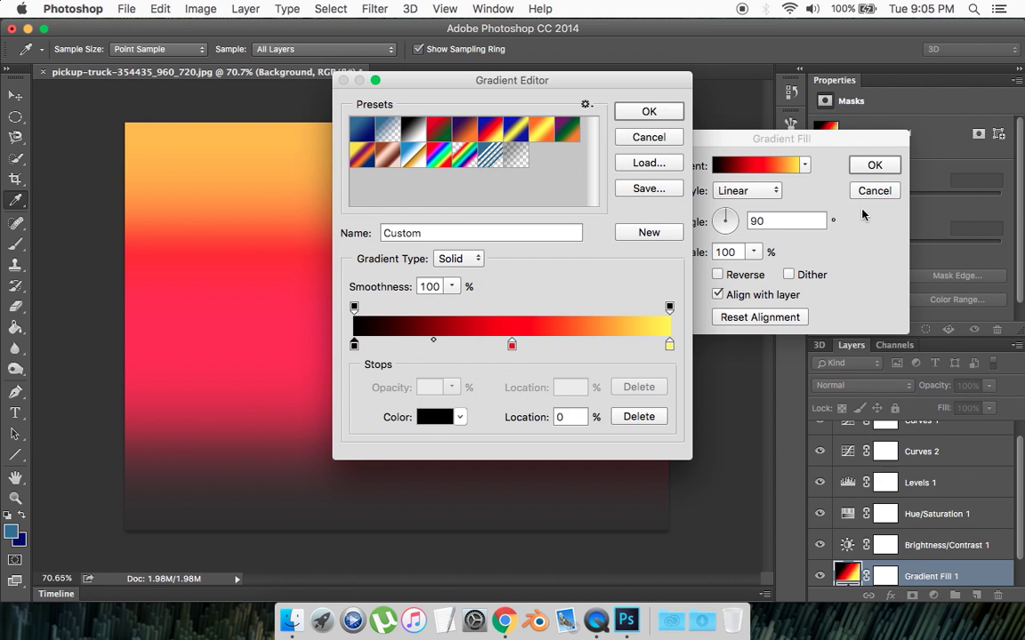
# Step: Set the right stop to yellow-orange #ffcc00 and commit the gradient fill layer
pyautogui.click(670, 345)
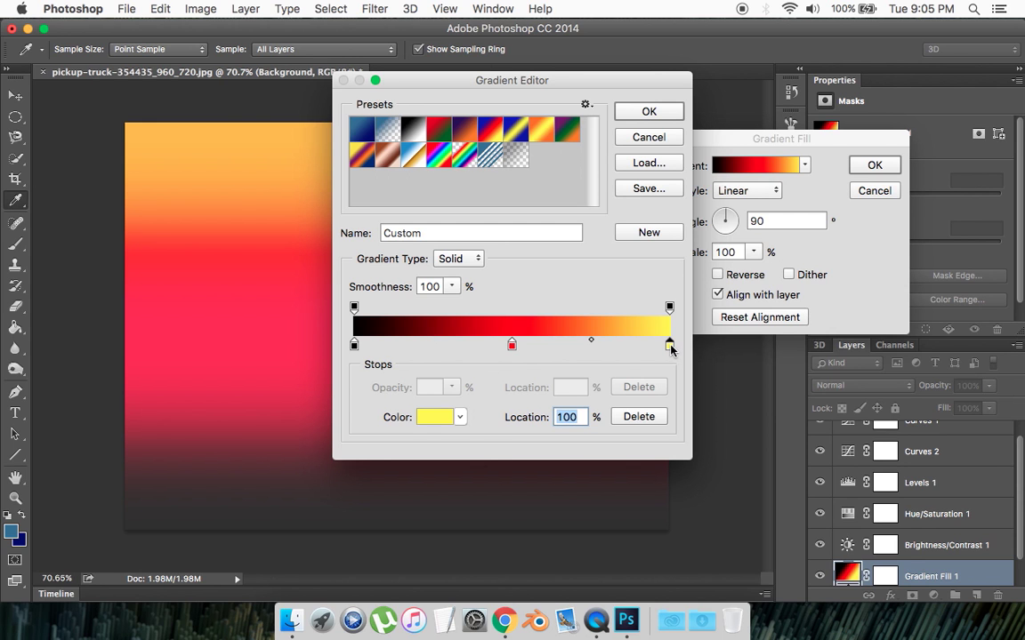
pyautogui.click(435, 418)
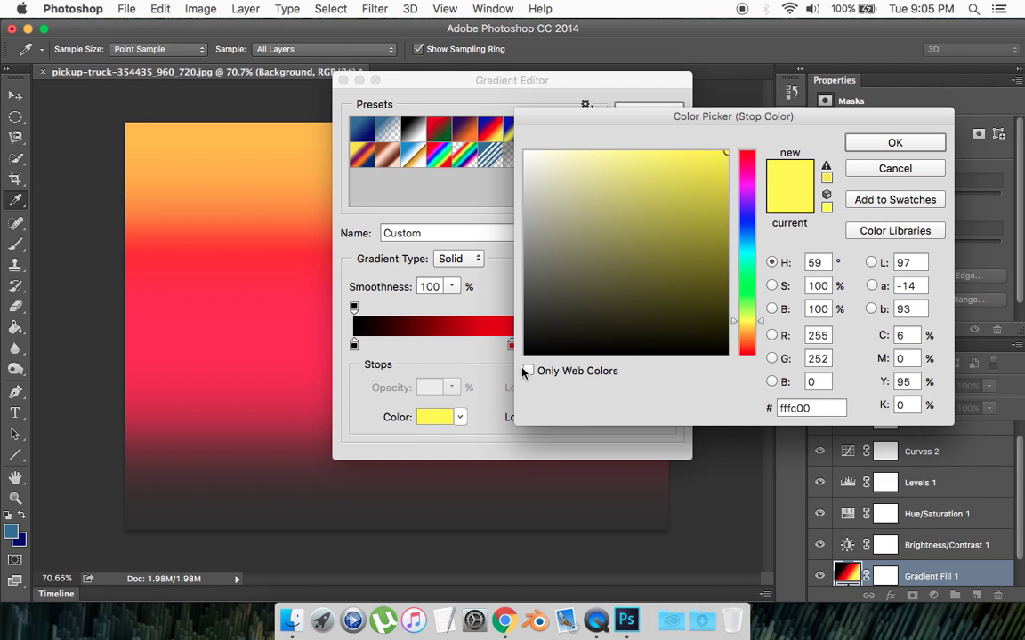
pyautogui.moveTo(760, 325); pyautogui.dragTo(760, 329)
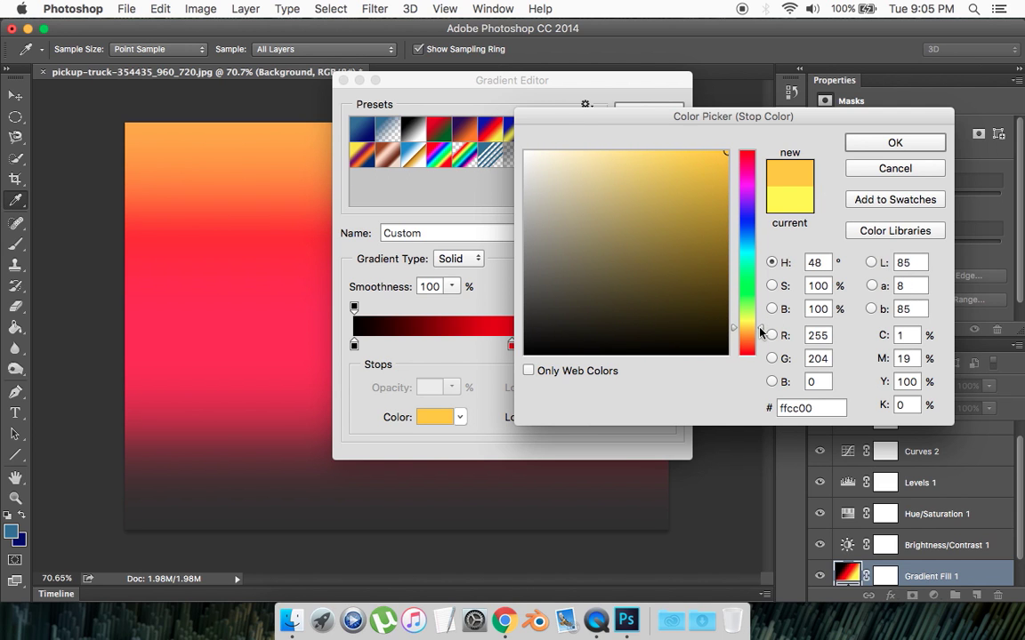
pyautogui.click(889, 145)
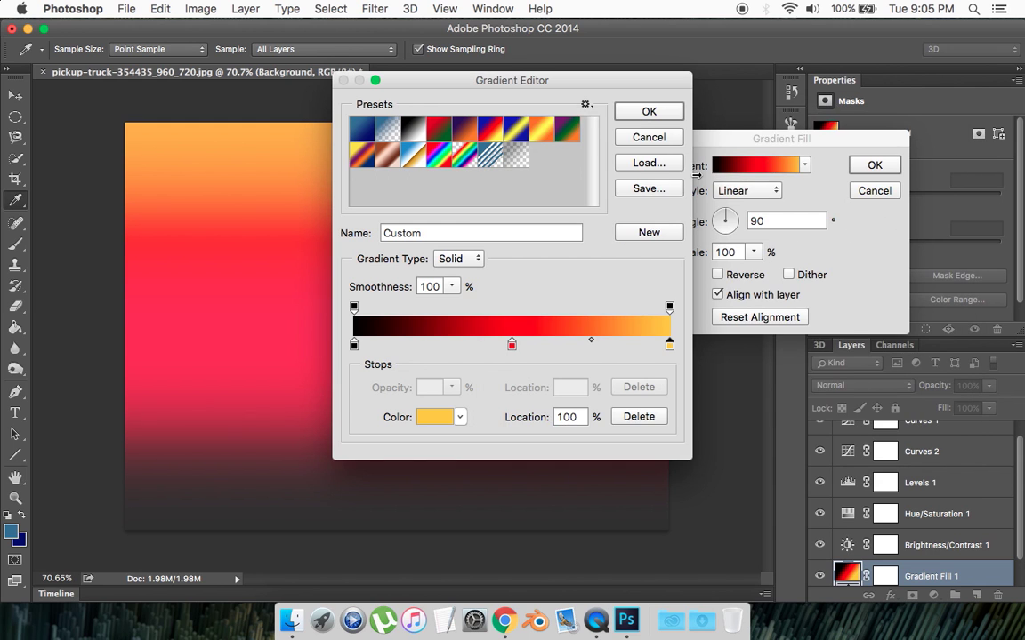
pyautogui.click(635, 112)
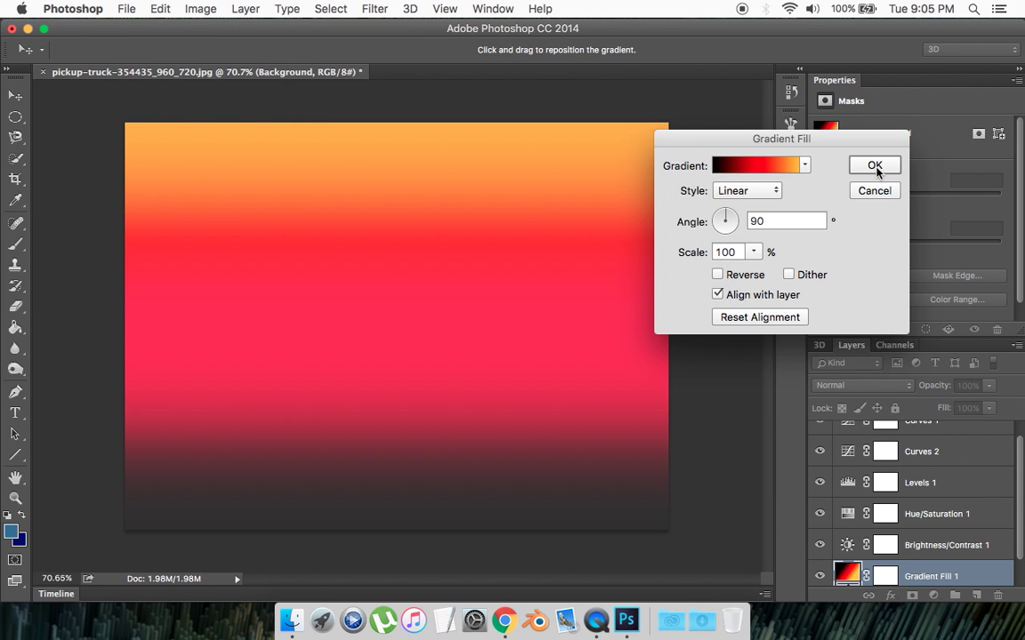
pyautogui.click(873, 166)
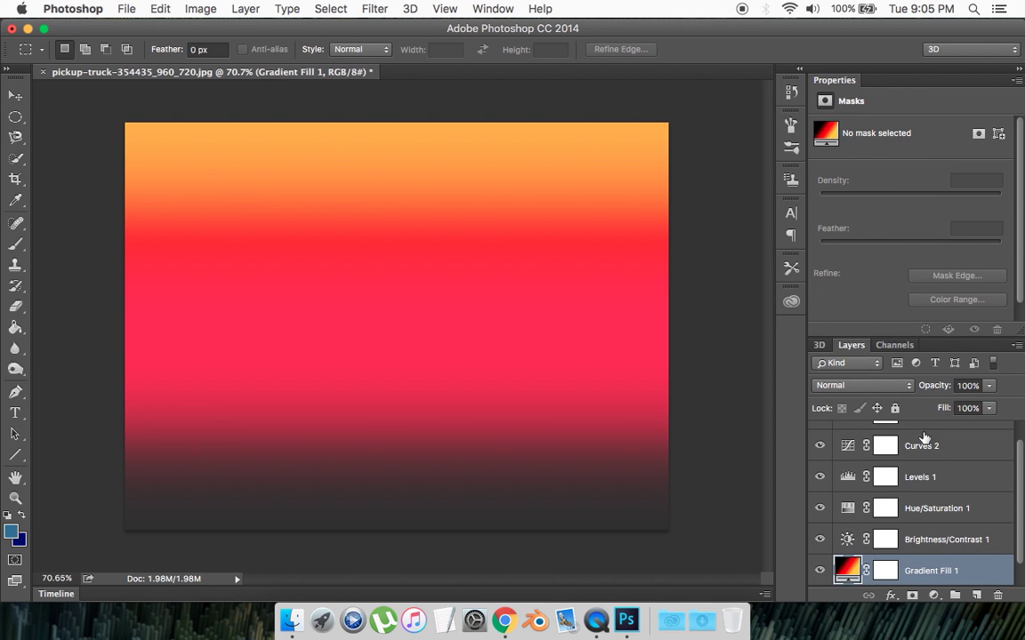
# Step: Change Gradient Fill 1's blend mode from Normal to Screen in the Layers panel
pyautogui.scroll(-1, 838, 490)
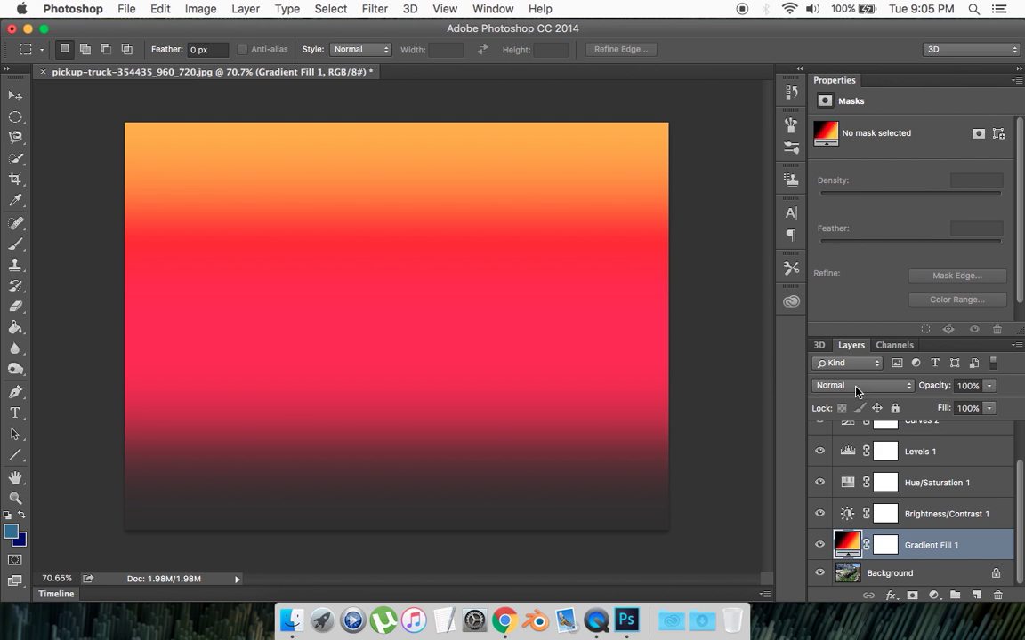
pyautogui.click(849, 389)
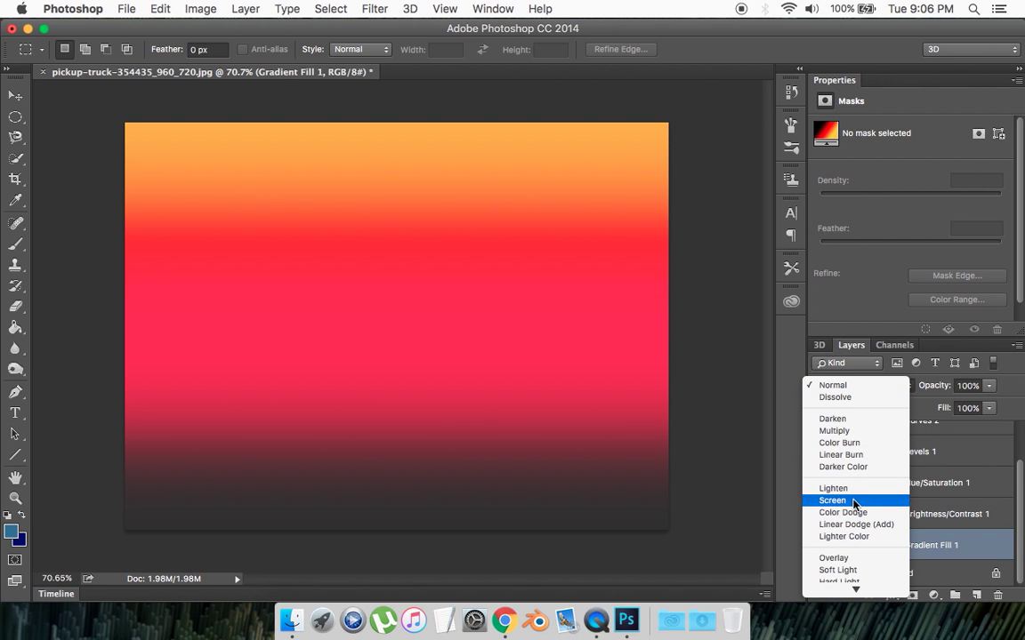
pyautogui.scroll(-1, 852, 503)
pyautogui.click(852, 501)
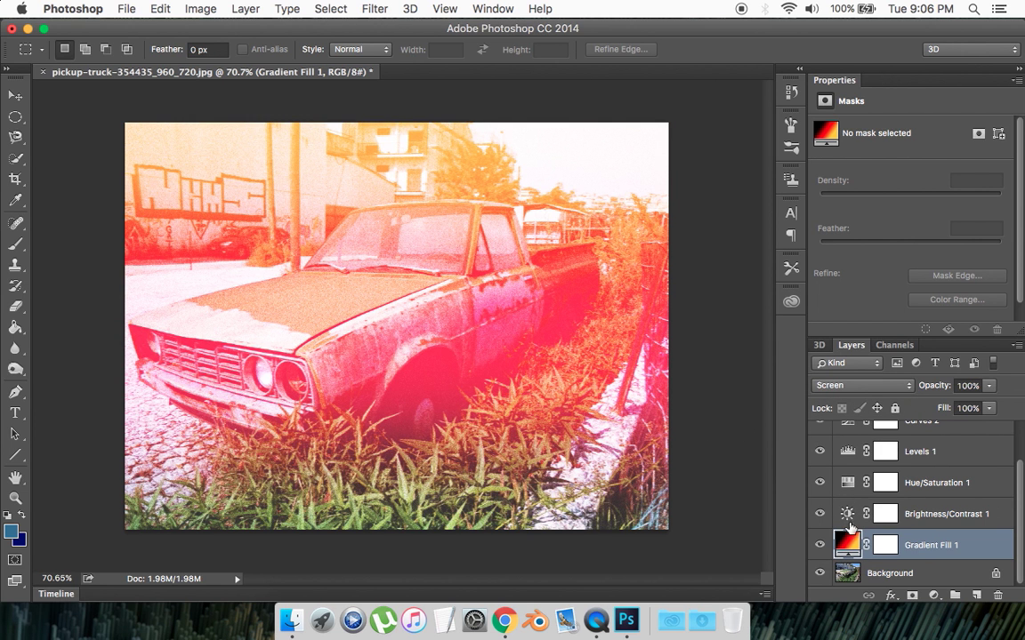
# Step: Reopen the gradient fill, reverse it, angle it to 151.39° and scale it to 73%
pyautogui.doubleClick(848, 544)
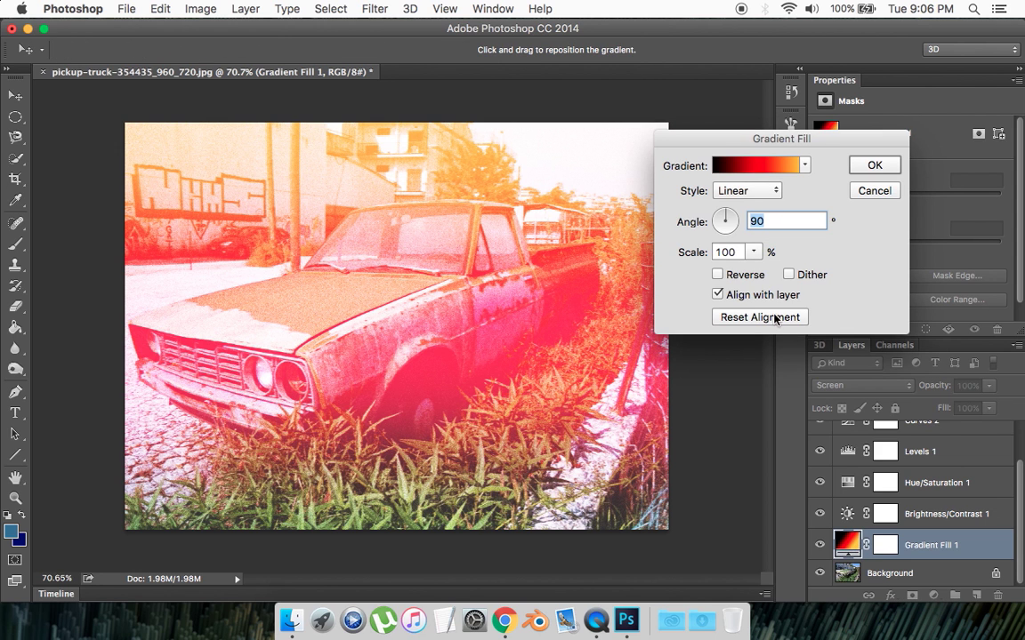
pyautogui.moveTo(729, 217); pyautogui.dragTo(654, 201)
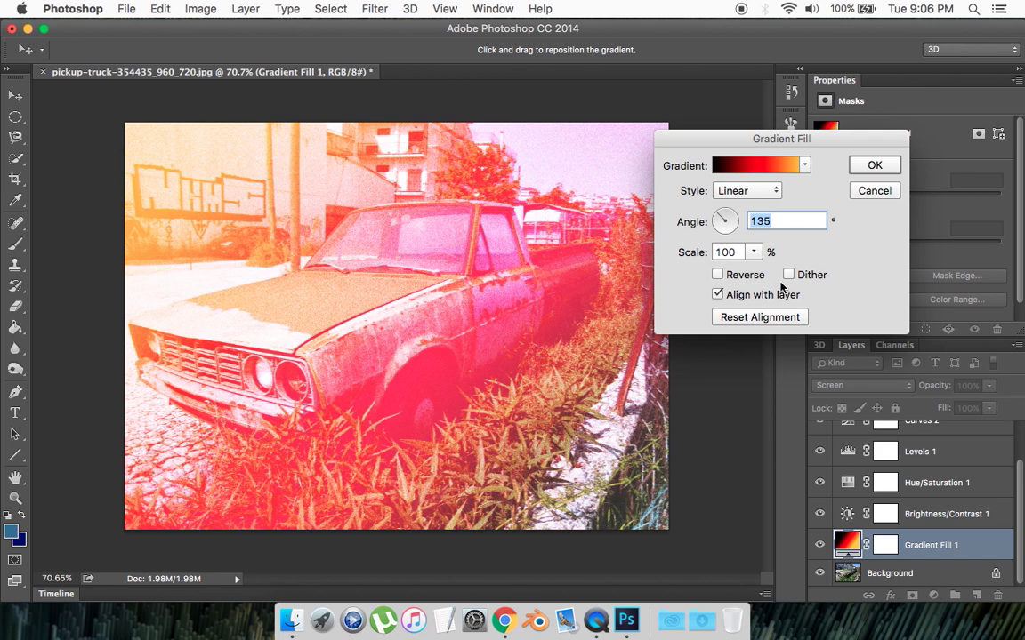
pyautogui.click(723, 276)
pyautogui.moveTo(716, 224); pyautogui.dragTo(718, 221)
pyautogui.click(753, 251)
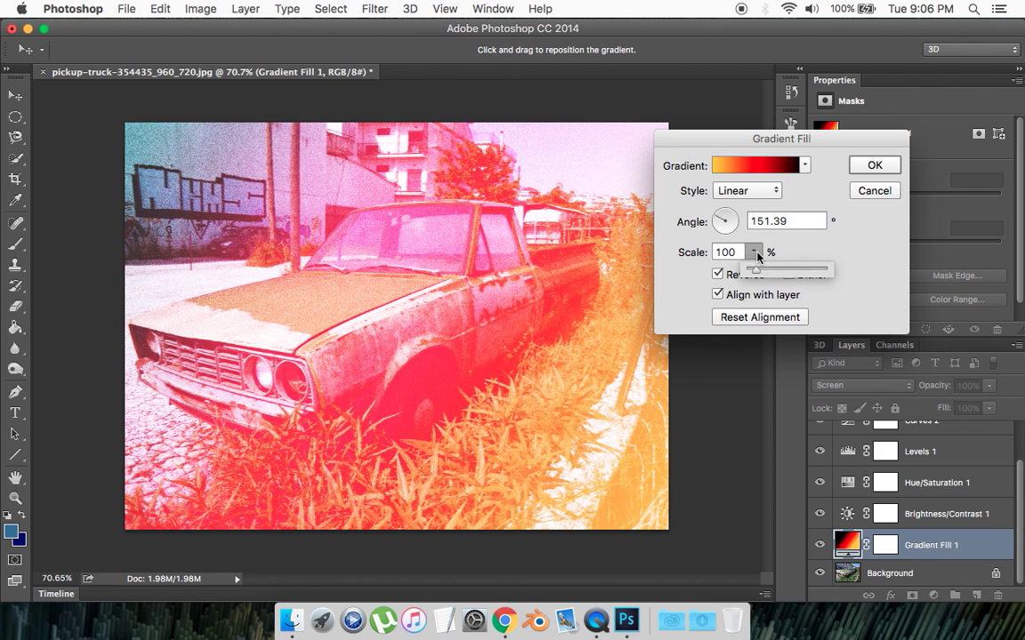
pyautogui.moveTo(755, 274); pyautogui.dragTo(747, 270)
pyautogui.click(838, 238)
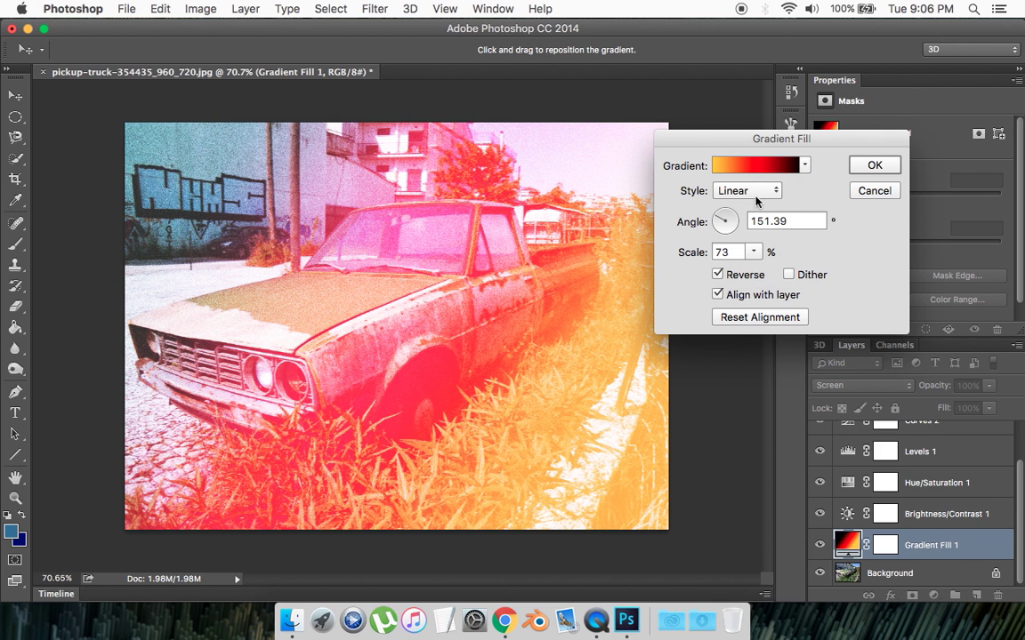
# Step: Add a black stop at 35% and move the red stop to 83% in the gradient
pyautogui.click(726, 167)
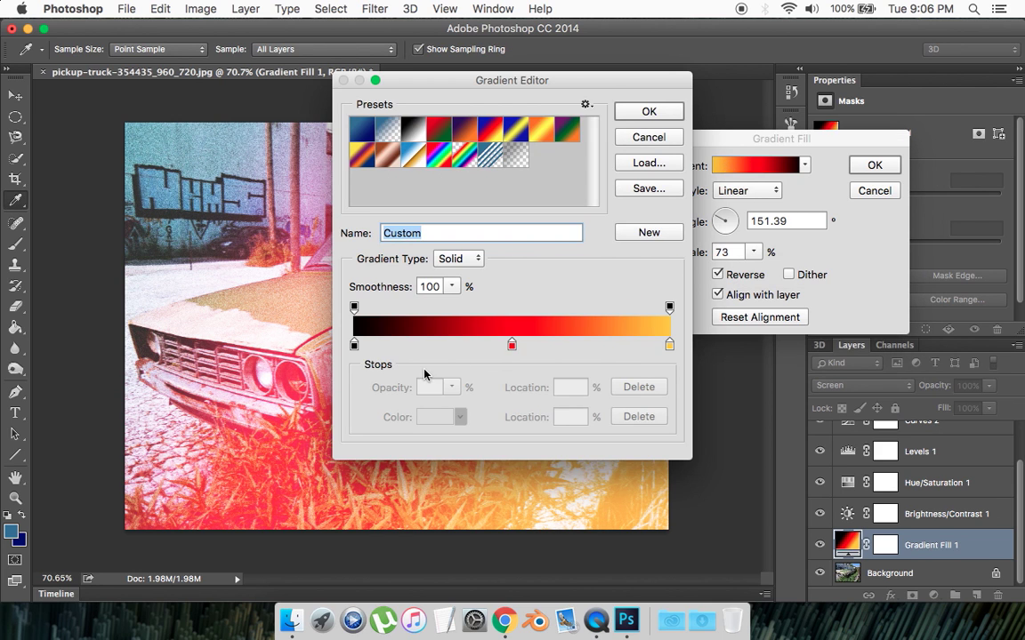
pyautogui.click(383, 345)
pyautogui.moveTo(382, 345); pyautogui.dragTo(431, 346)
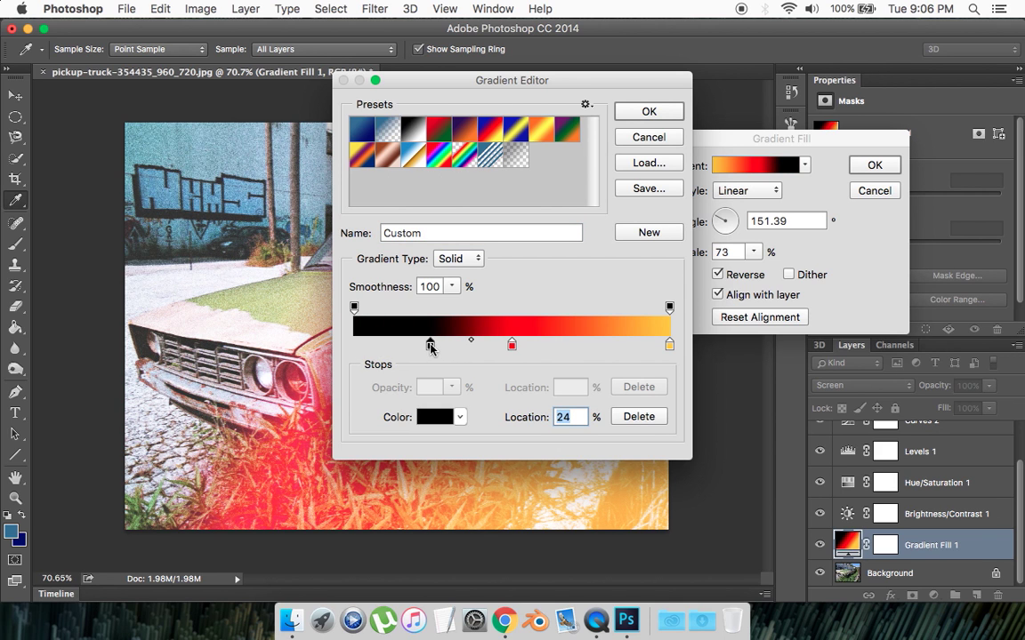
pyautogui.moveTo(669, 345)
pyautogui.mouseDown()
pyautogui.moveTo(578, 347)
pyautogui.moveTo(671, 346)
pyautogui.mouseUp()
pyautogui.moveTo(511, 345); pyautogui.dragTo(615, 348)
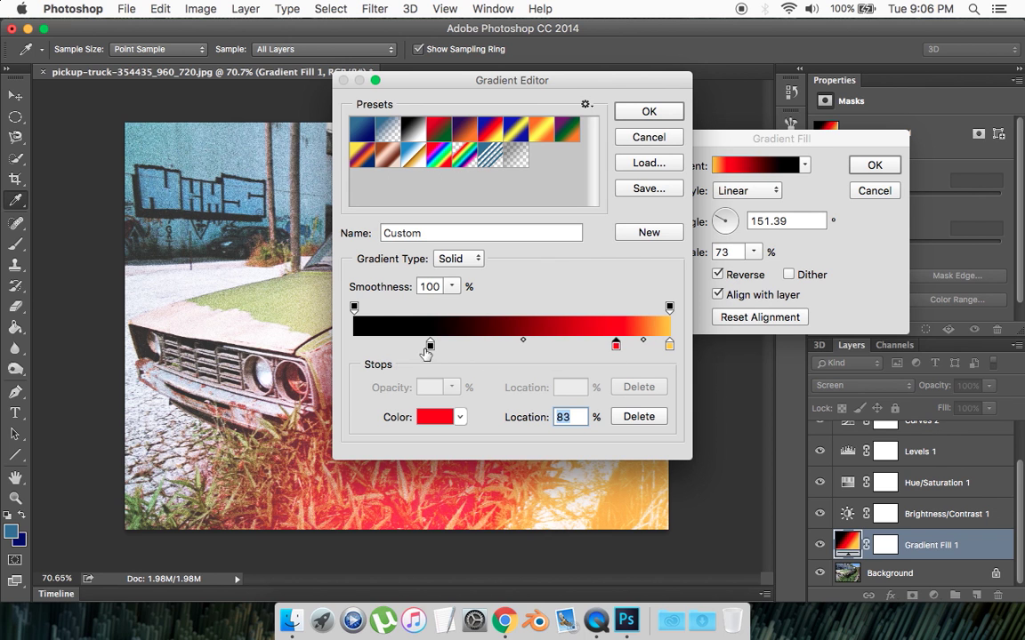
pyautogui.moveTo(430, 346); pyautogui.dragTo(464, 348)
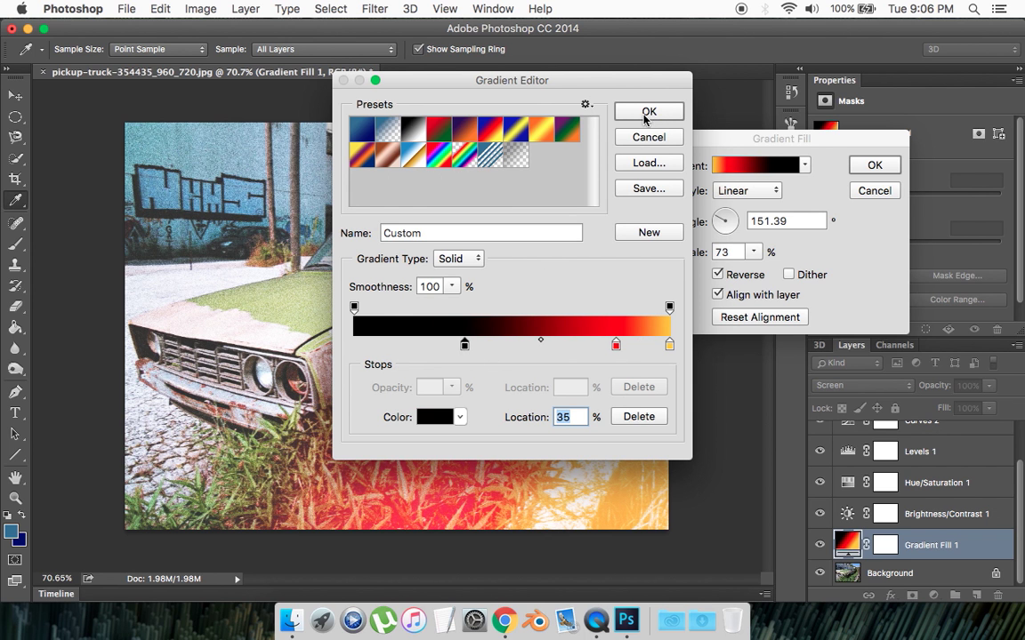
pyautogui.moveTo(494, 78); pyautogui.dragTo(856, 209)
pyautogui.moveTo(917, 229); pyautogui.dragTo(796, 159)
pyautogui.click(889, 175)
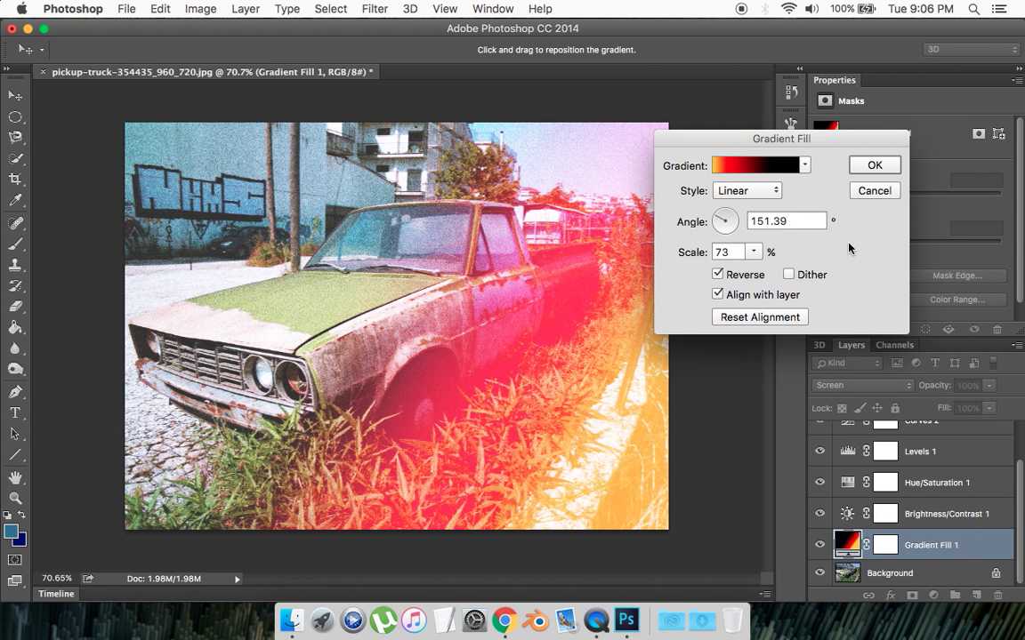
# Step: Drag the light leak right and down on the photo, set angle to 157.38°, and commit
pyautogui.click(875, 165)
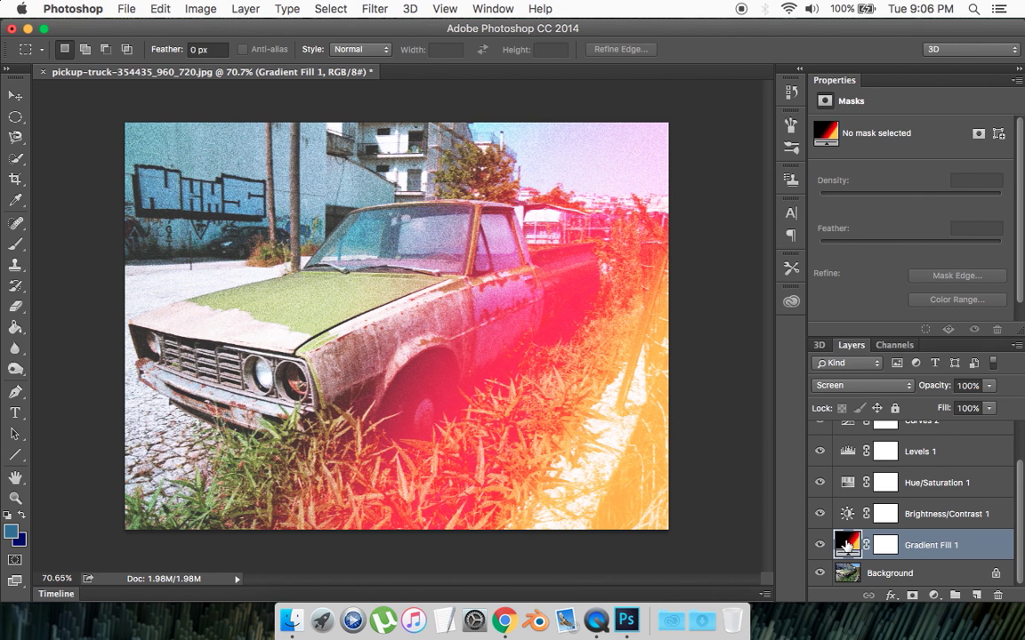
pyautogui.doubleClick(847, 545)
pyautogui.moveTo(467, 404); pyautogui.dragTo(549, 464)
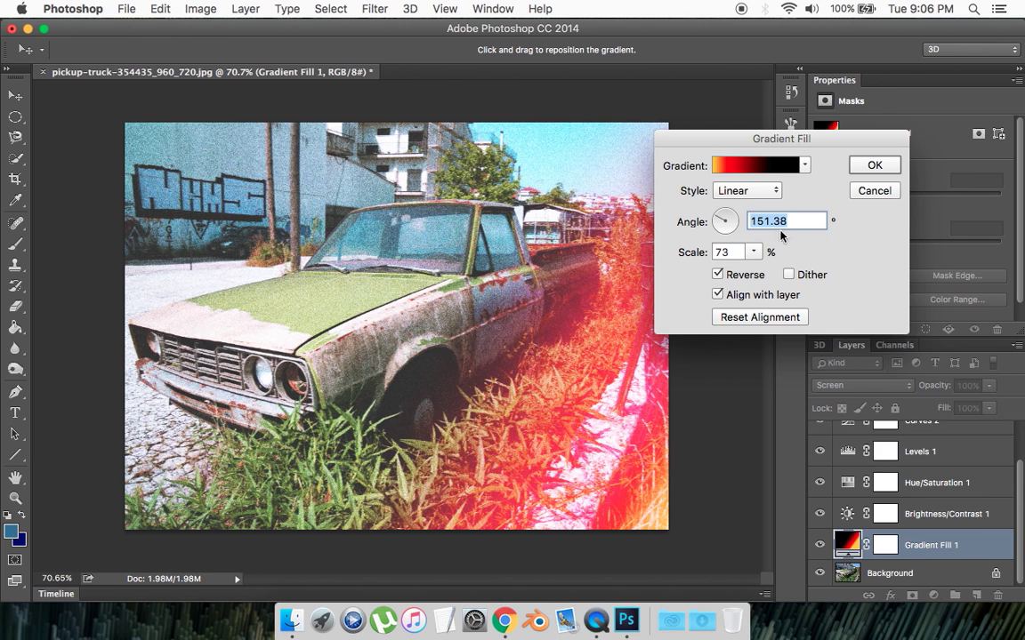
pyautogui.click(719, 219)
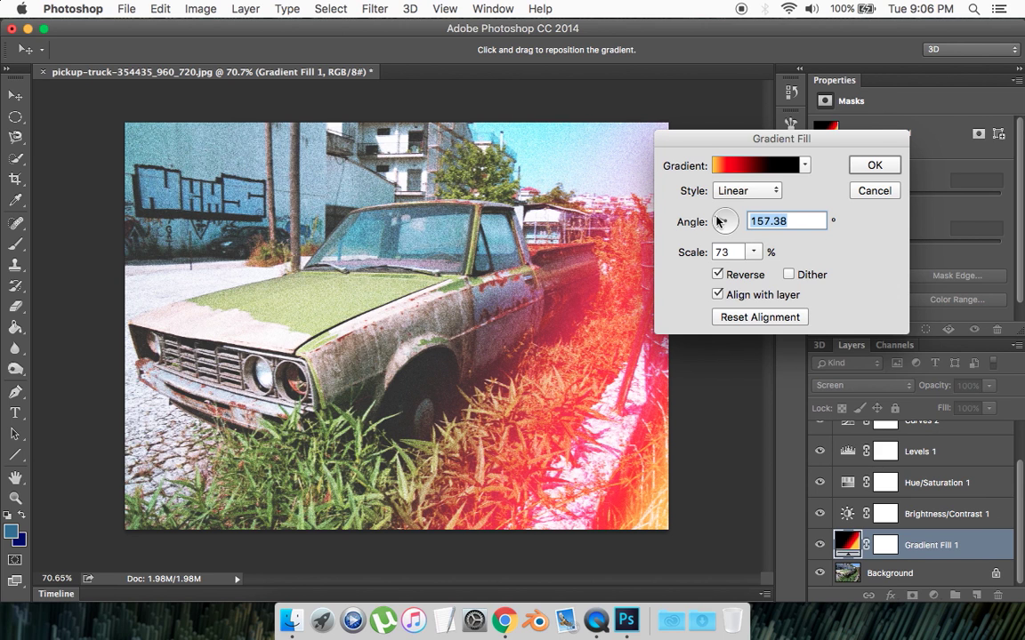
pyautogui.click(871, 167)
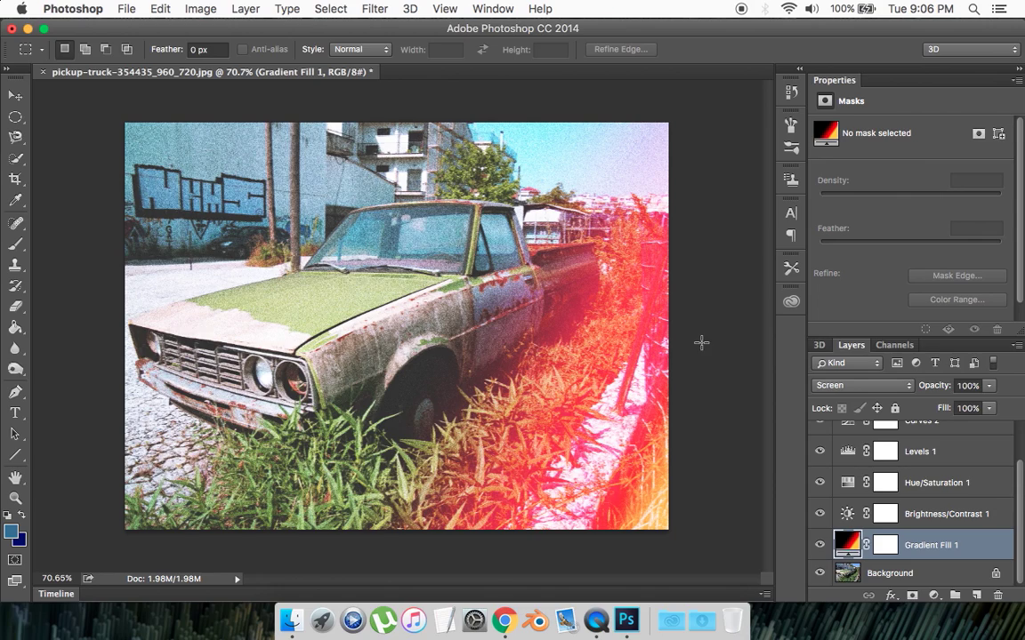
# Step: Open the File menu to save the edited truck photo
pyautogui.click(126, 8)
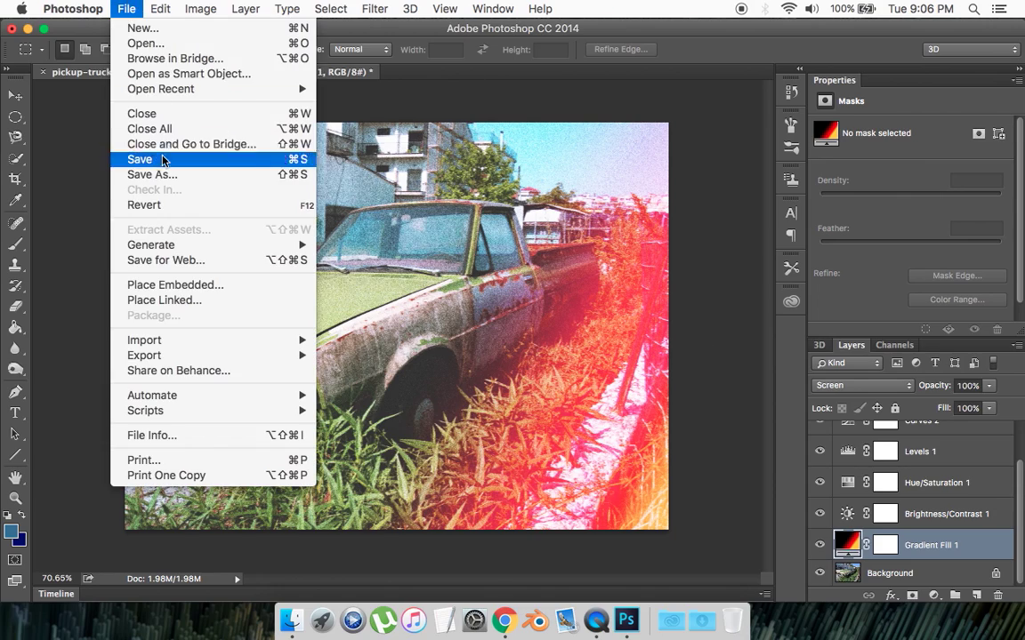